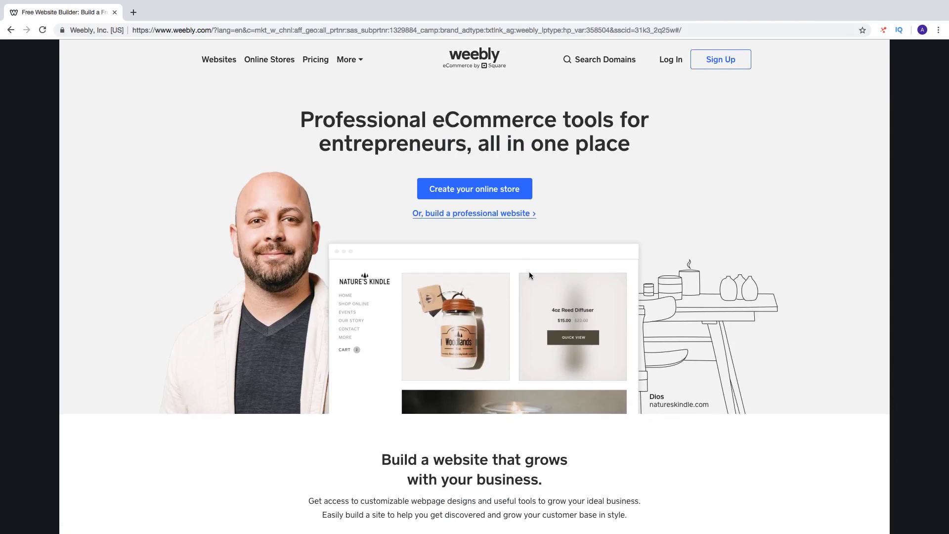
scroll(529, 271, down, 3)
scroll(529, 271, down, 3)
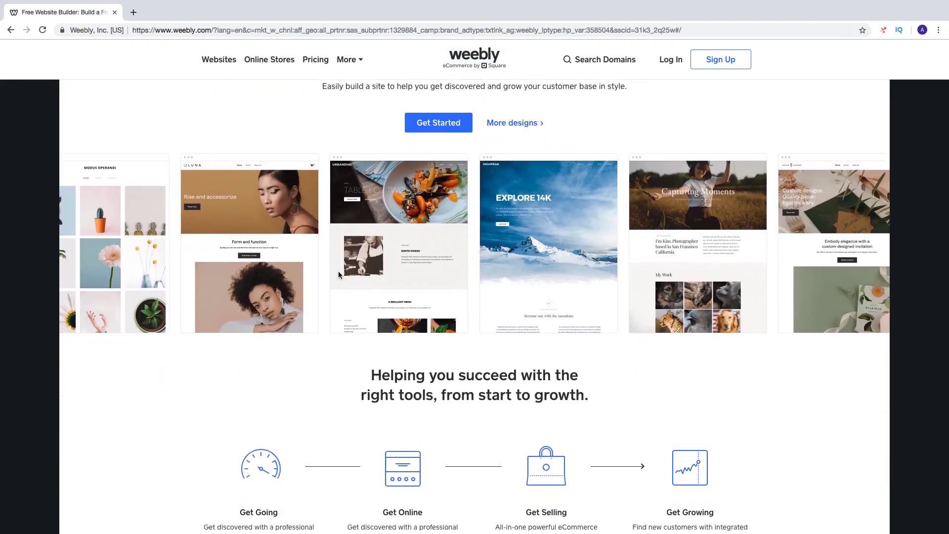
scroll(338, 272, down, 2)
scroll(339, 274, down, 2)
scroll(282, 167, up, 1)
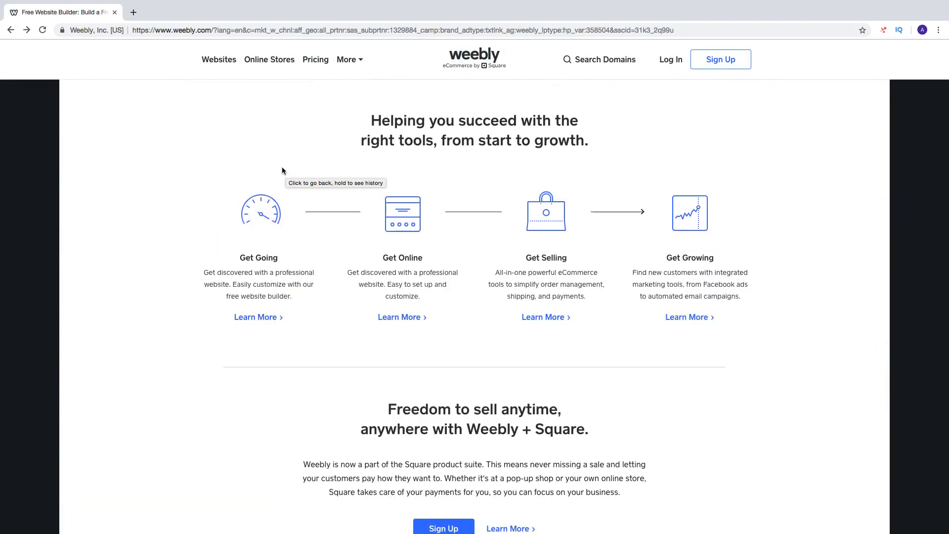
scroll(282, 168, up, 10)
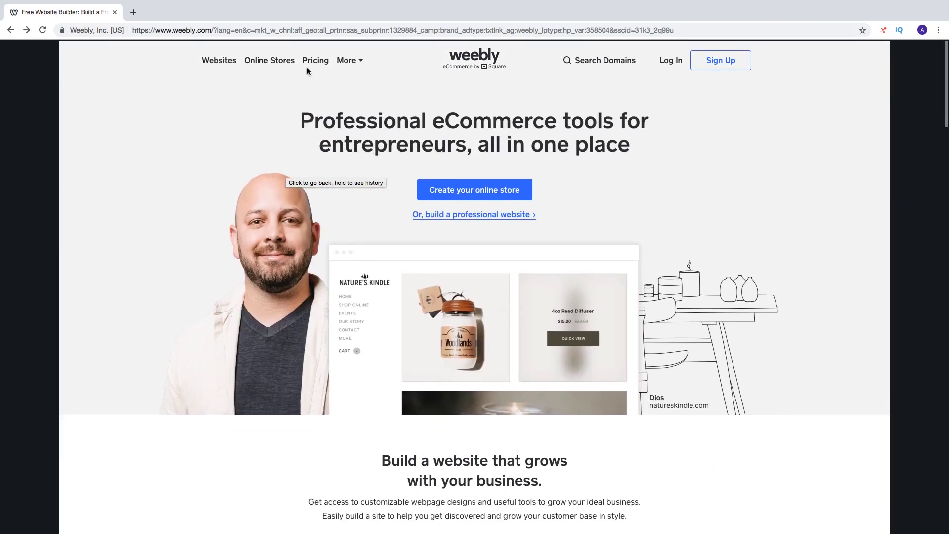
Go to Weebly's Pricing page to compare the Free, Pro and Business plans
click(313, 65)
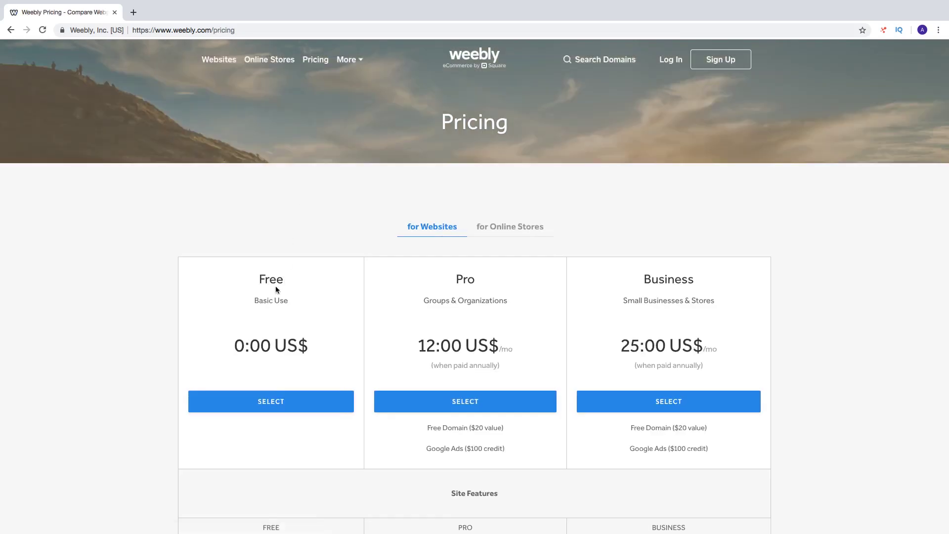
scroll(284, 309, down, 2)
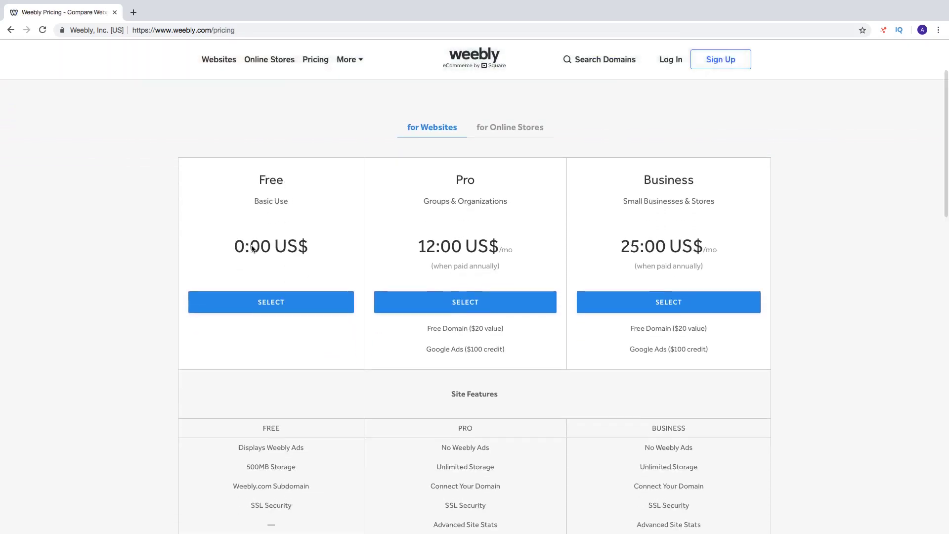
scroll(306, 252, down, 3)
scroll(303, 259, down, 3)
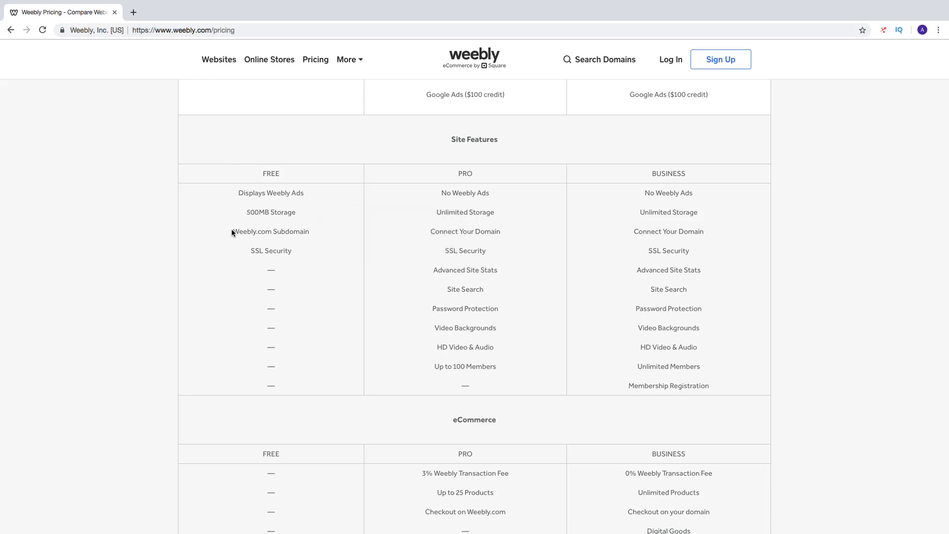
mouse_move(271, 505)
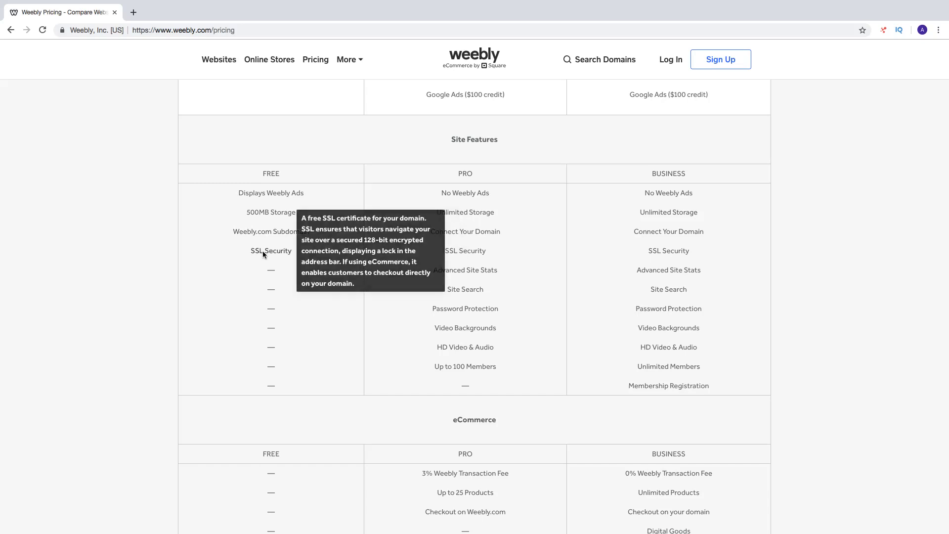
mouse_move(270, 251)
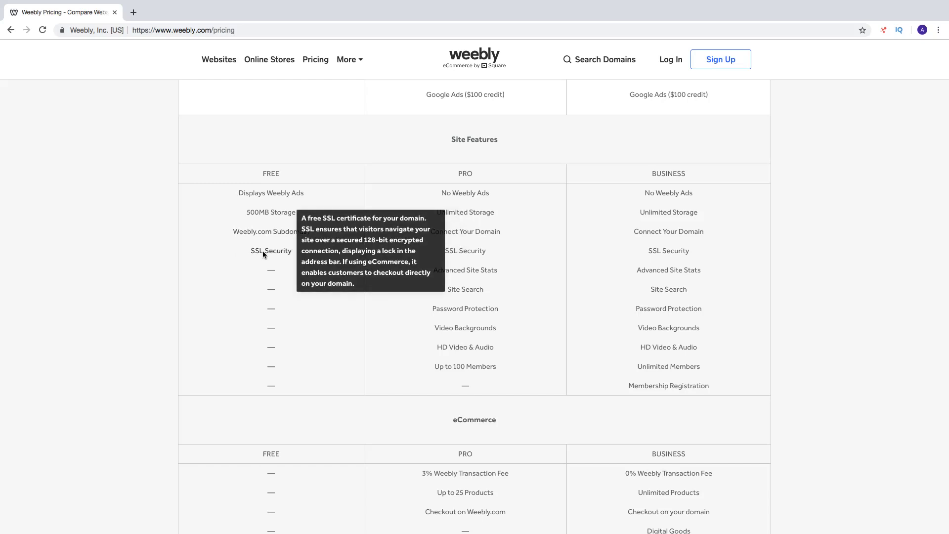
scroll(263, 251, down, 10)
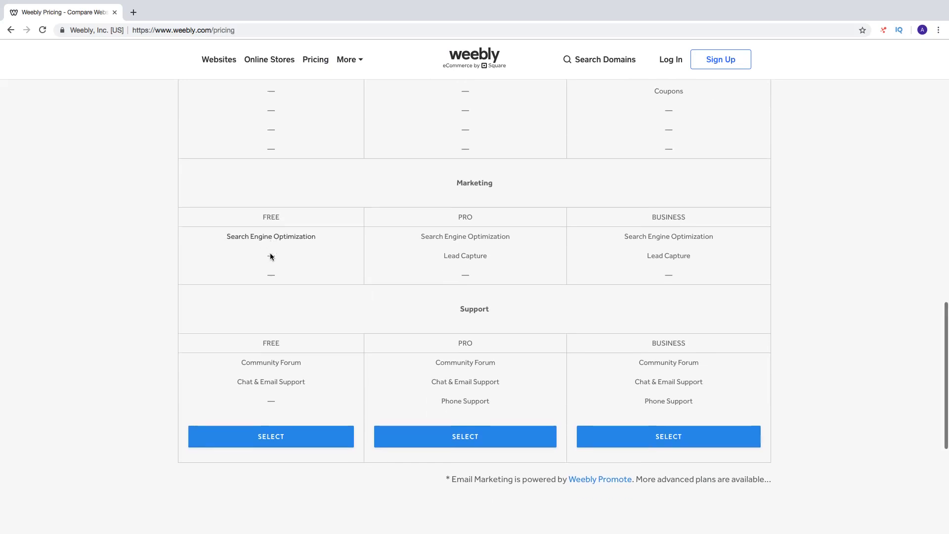
scroll(269, 255, down, 1)
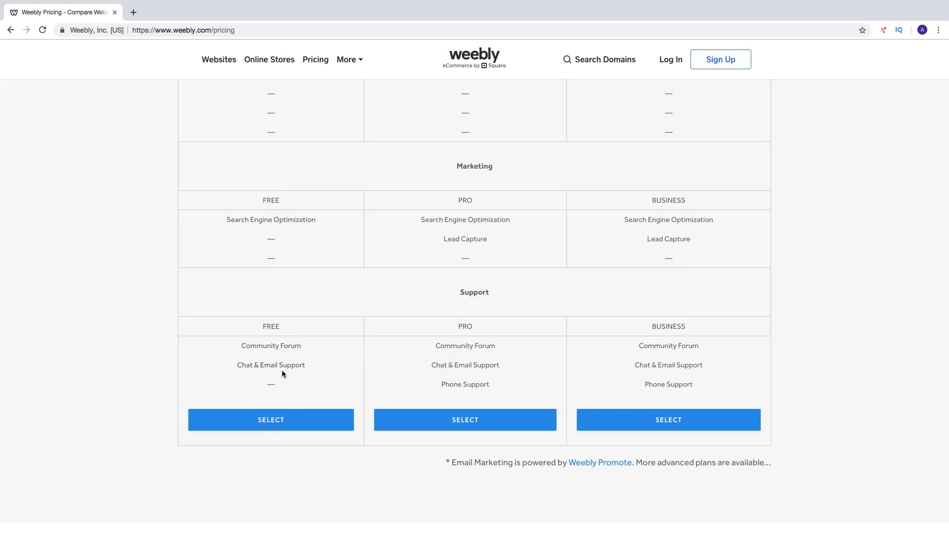
scroll(282, 373, down, 1)
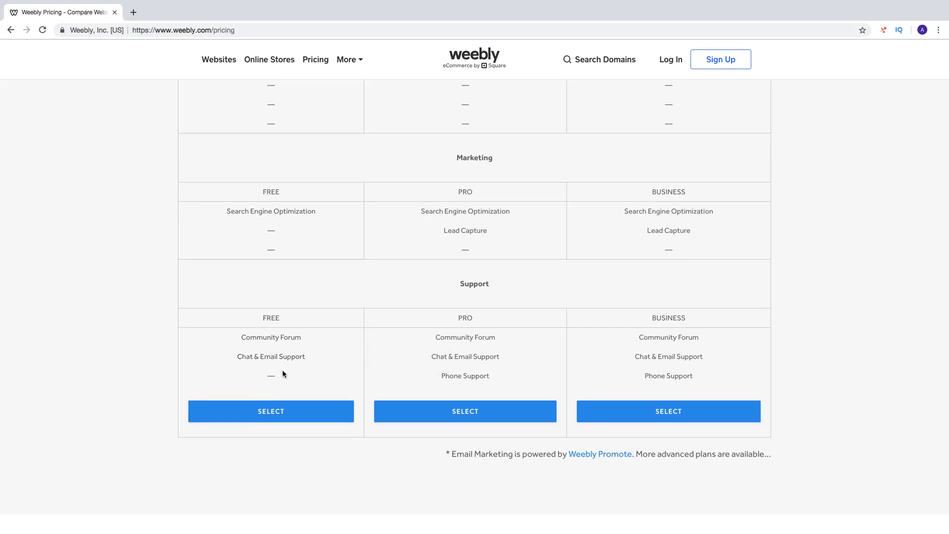
scroll(282, 374, up, 2)
scroll(445, 289, up, 15)
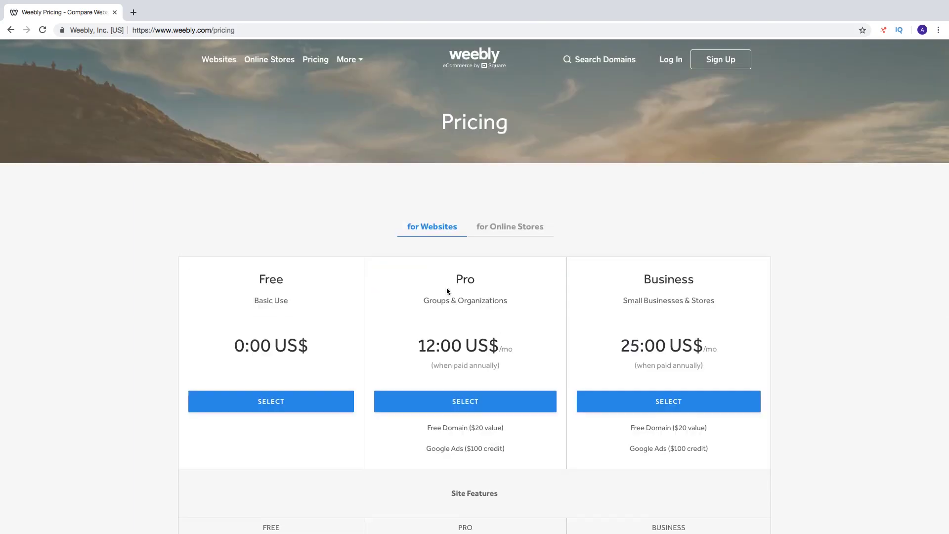
scroll(466, 289, down, 1)
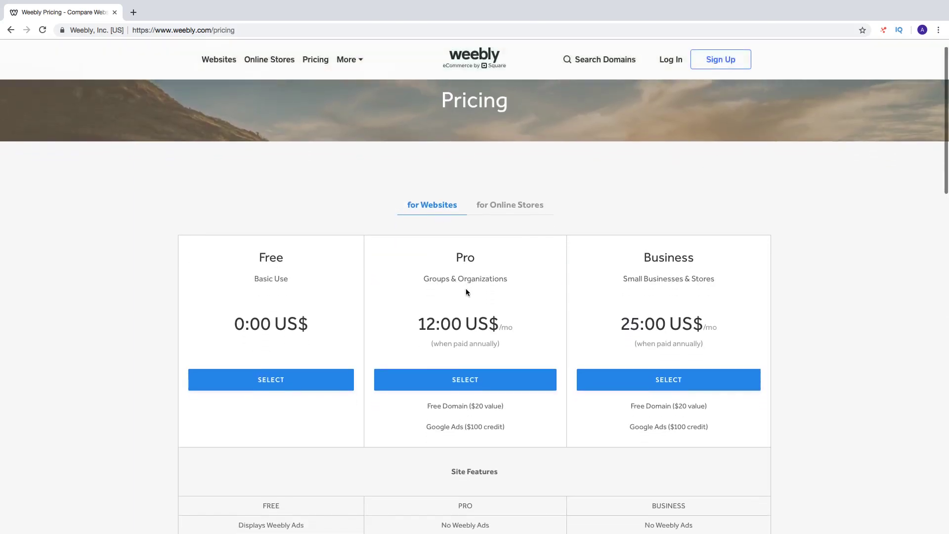
scroll(456, 304, down, 1)
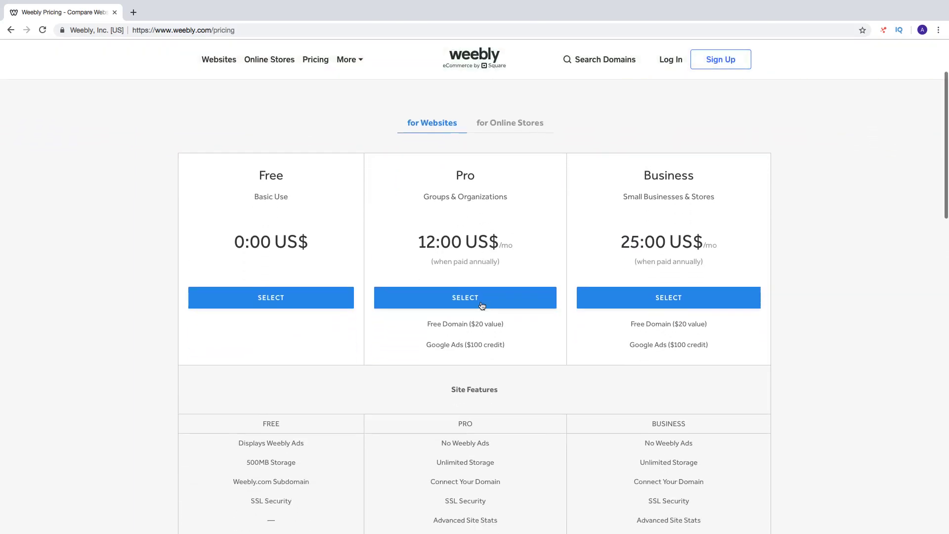
scroll(472, 309, down, 1)
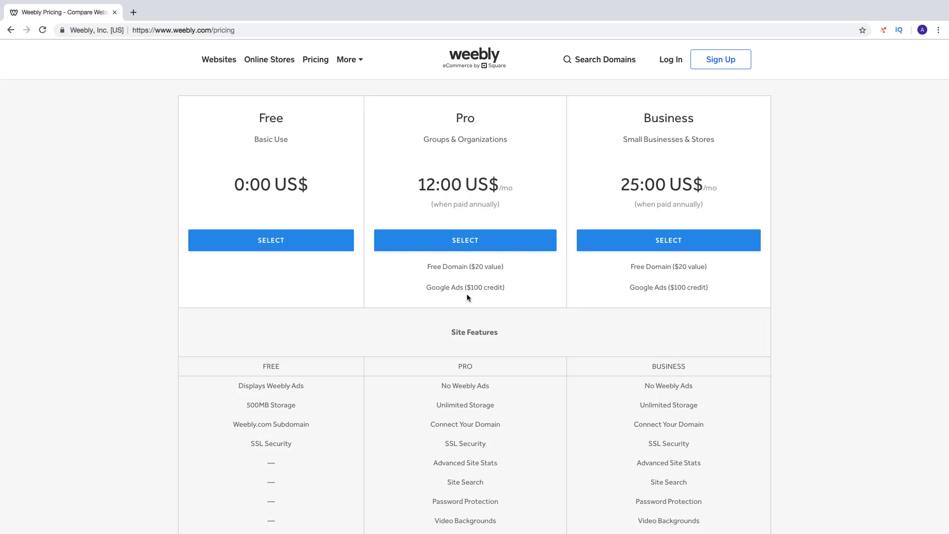
scroll(474, 292, down, 3)
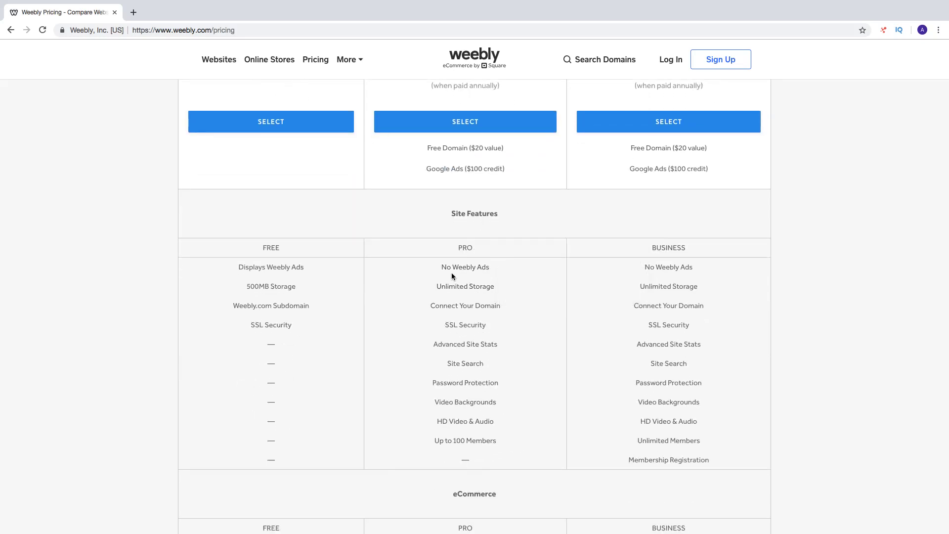
scroll(430, 289, down, 1)
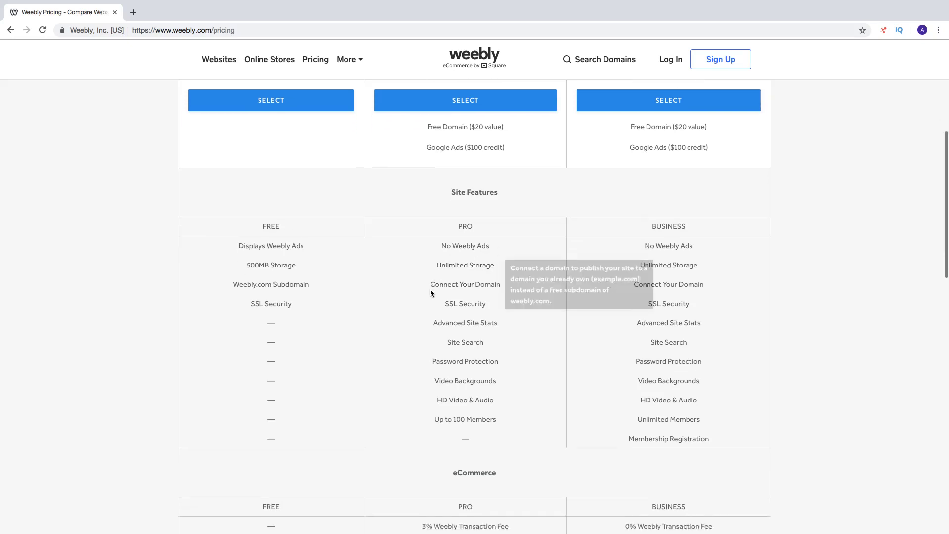
scroll(427, 281, down, 1)
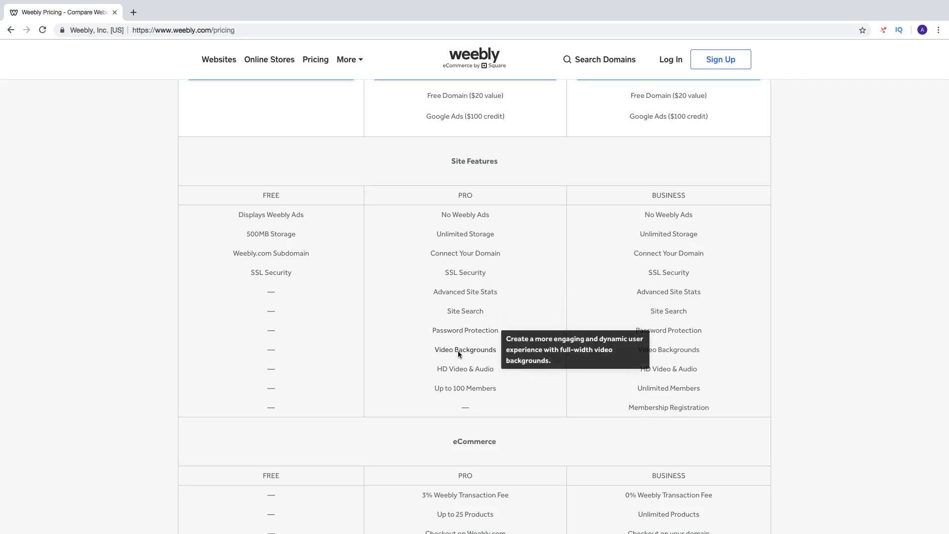
mouse_move(465, 388)
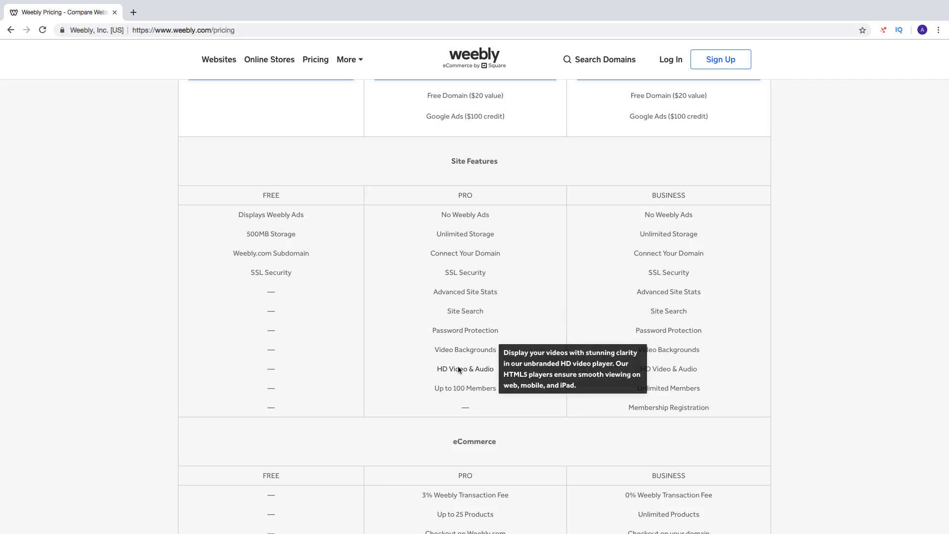
mouse_move(465, 420)
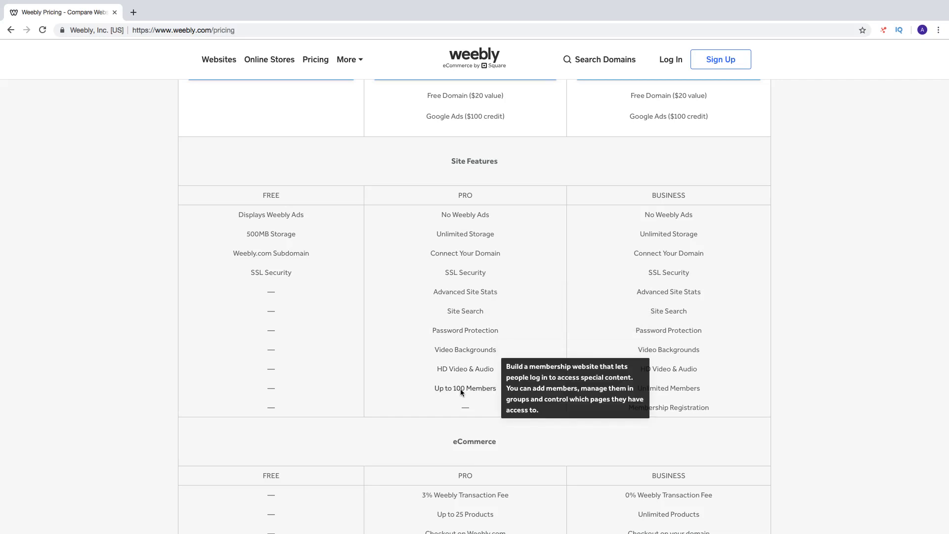
scroll(453, 387, down, 3)
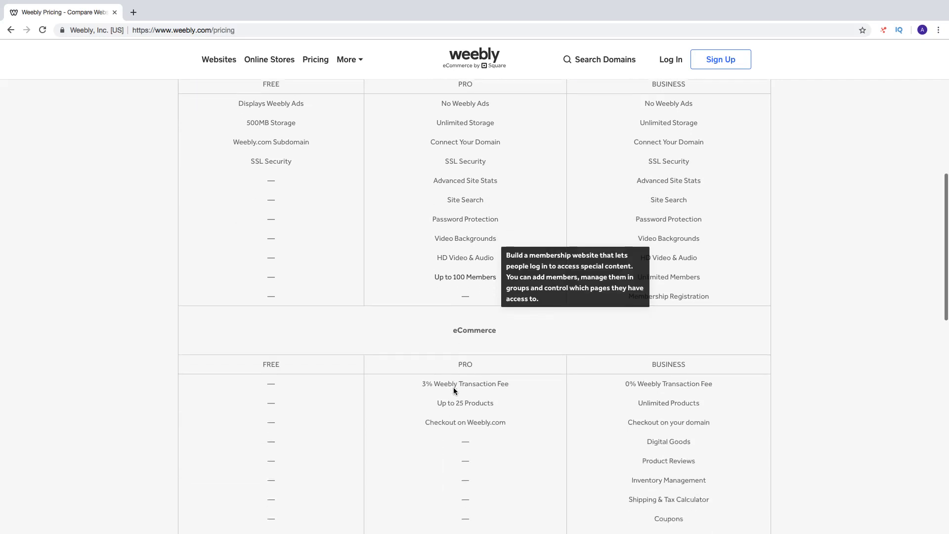
scroll(454, 387, down, 3)
scroll(454, 387, down, 2)
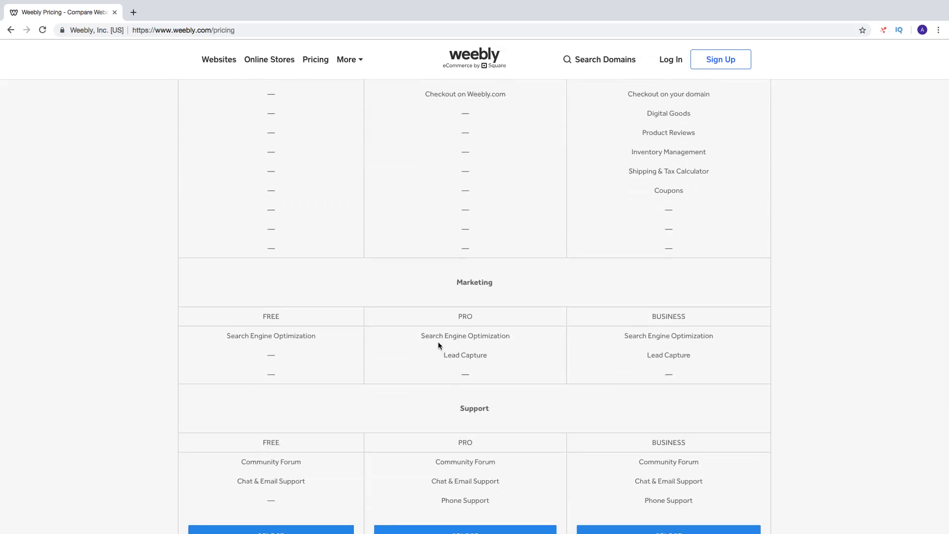
scroll(435, 355, down, 2)
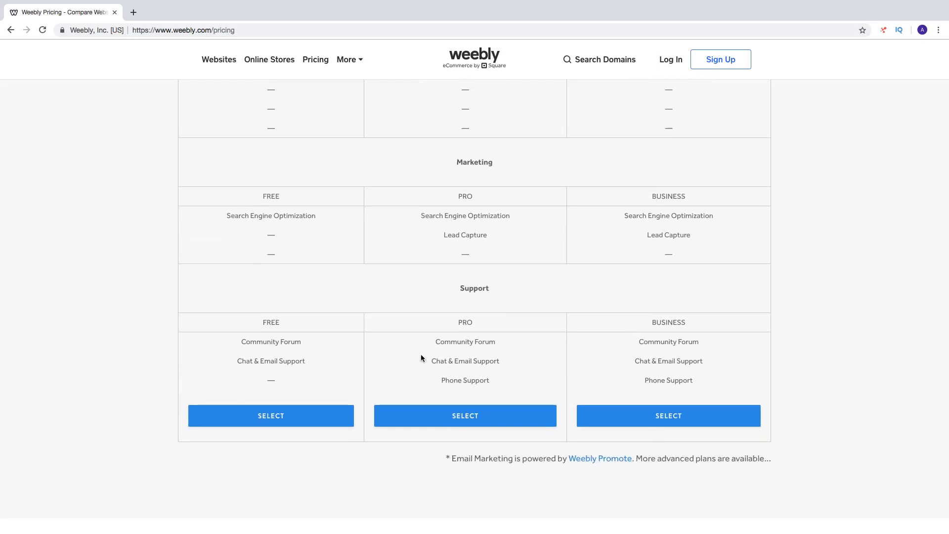
scroll(427, 379, up, 1)
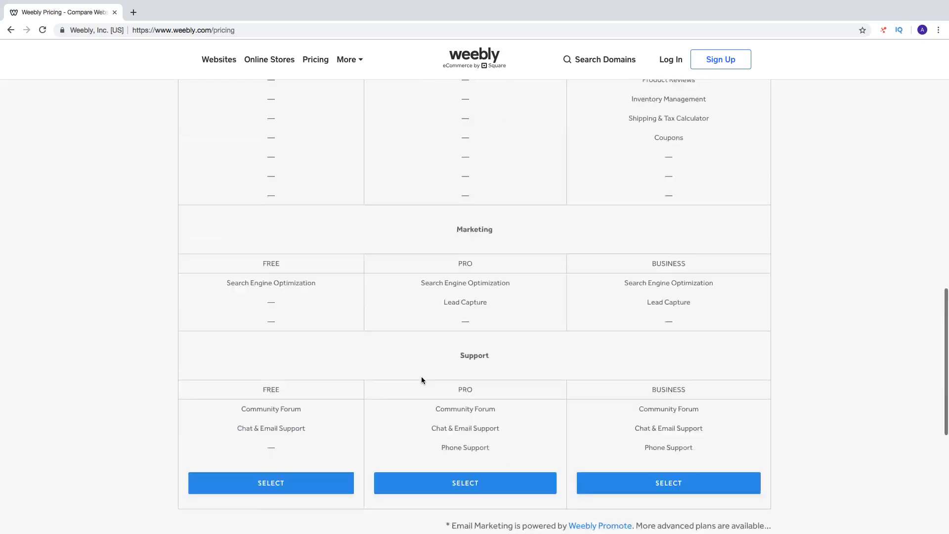
scroll(421, 376, up, 15)
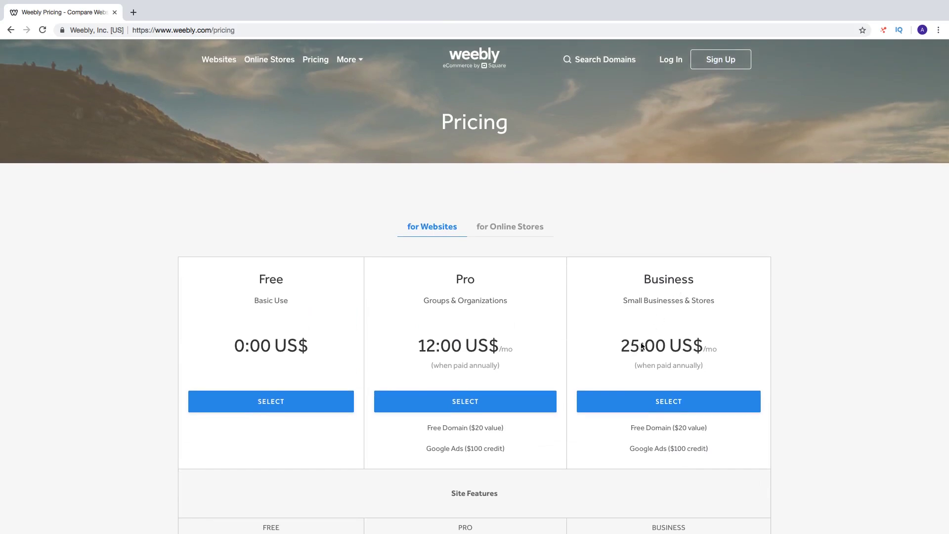
scroll(809, 394, down, 5)
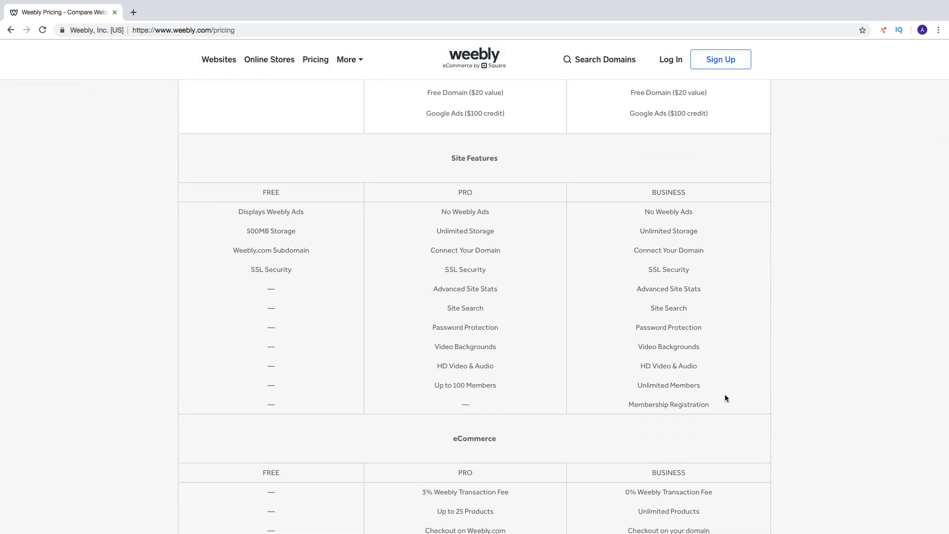
scroll(726, 404, down, 2)
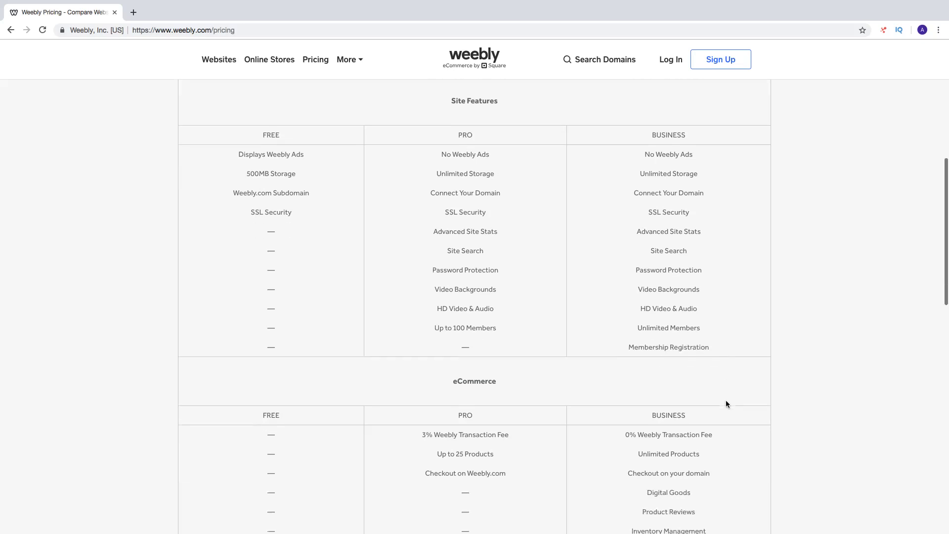
scroll(749, 404, down, 1)
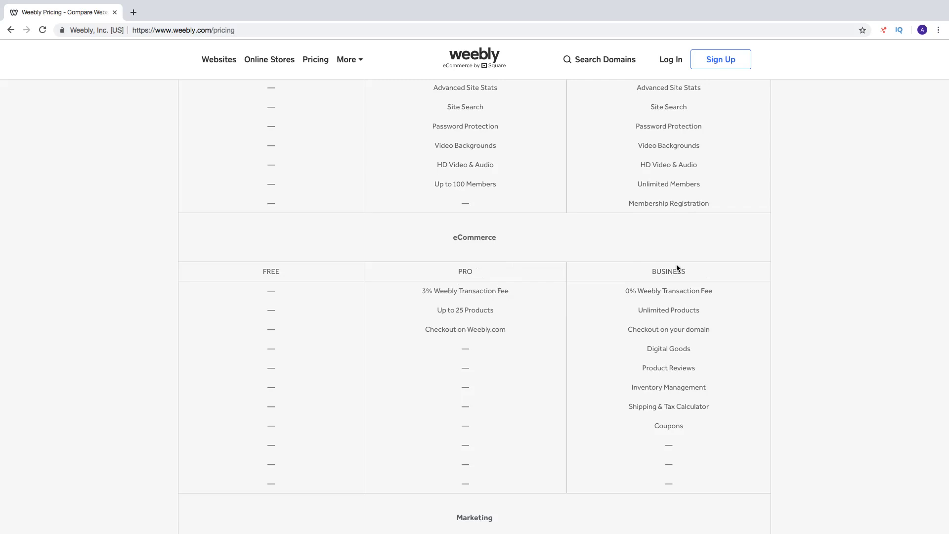
scroll(698, 274, down, 1)
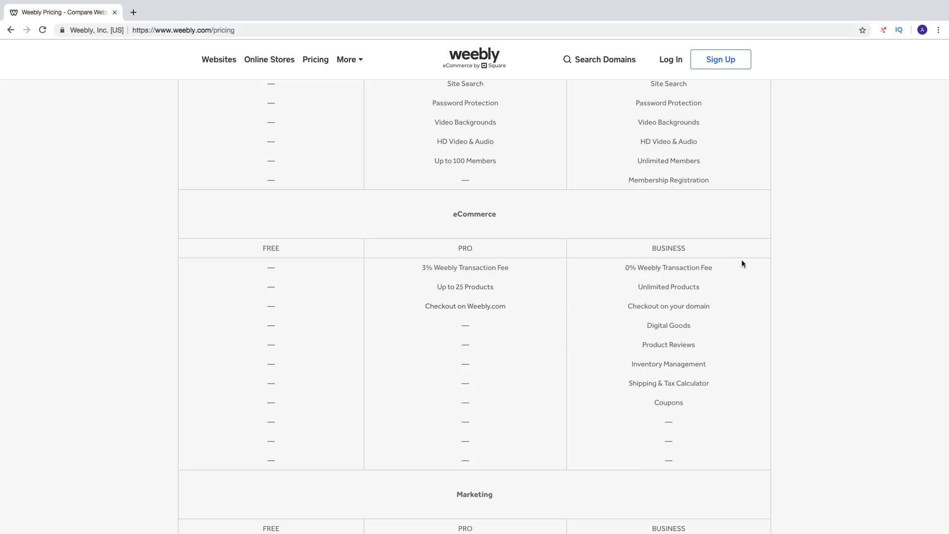
scroll(767, 271, down, 1)
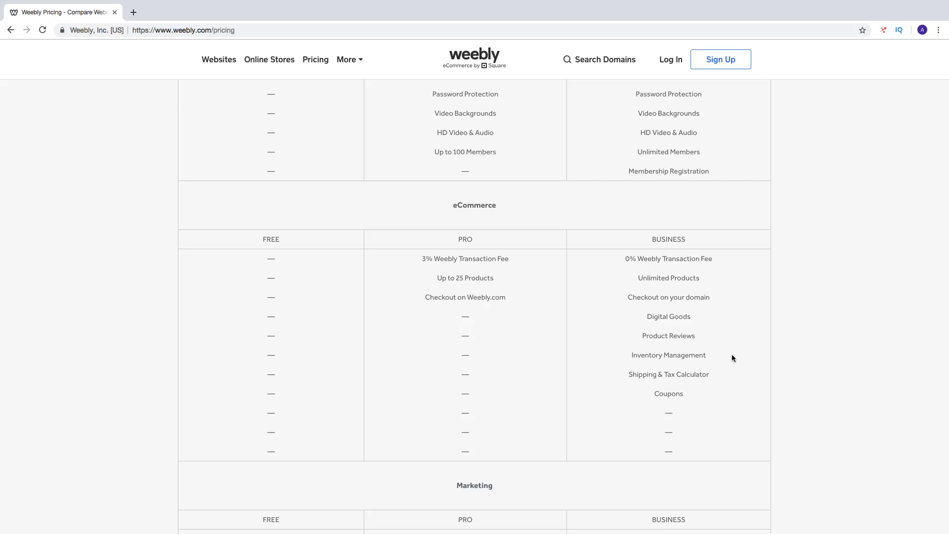
scroll(732, 357, down, 1)
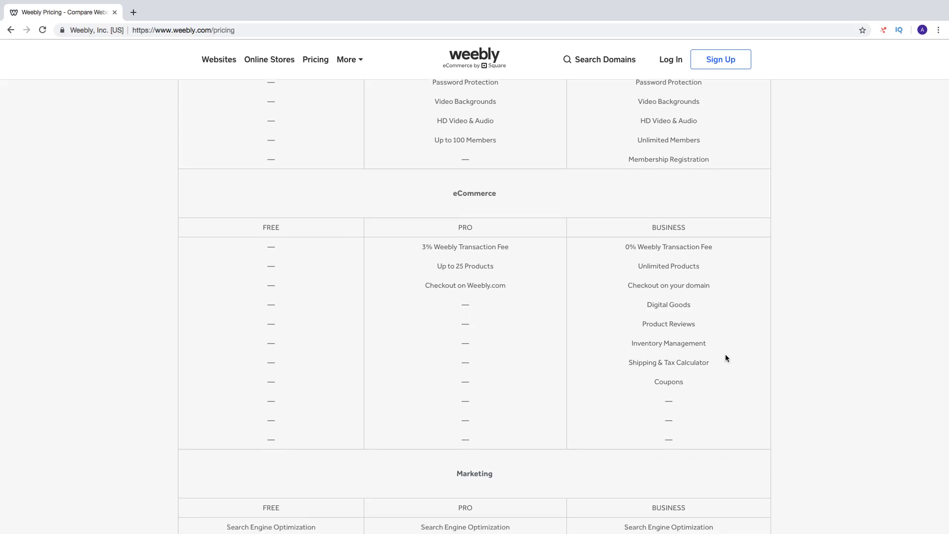
scroll(725, 358, down, 1)
scroll(725, 358, down, 2)
scroll(725, 358, down, 1)
scroll(729, 358, down, 1)
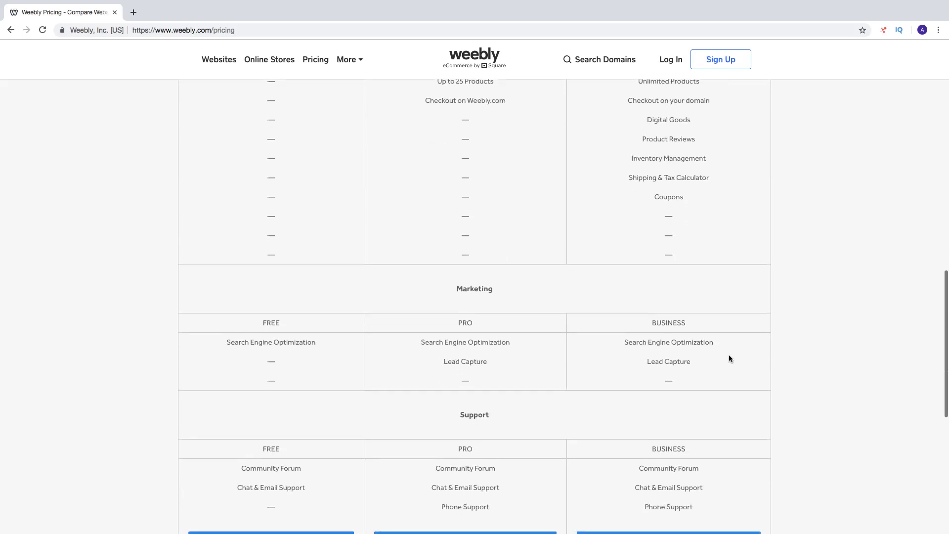
scroll(729, 358, down, 2)
scroll(731, 358, down, 3)
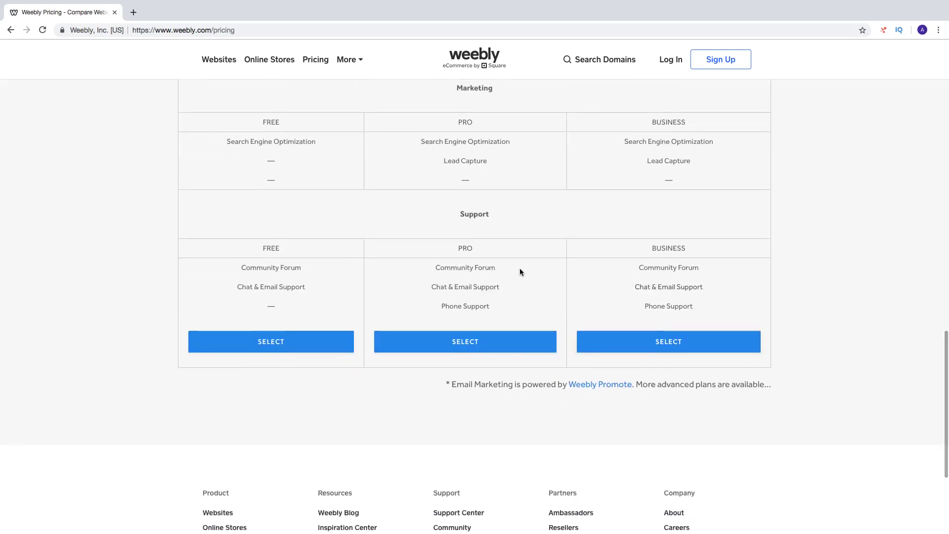
scroll(522, 271, up, 15)
scroll(521, 272, down, 1)
scroll(512, 282, down, 2)
scroll(512, 286, down, 2)
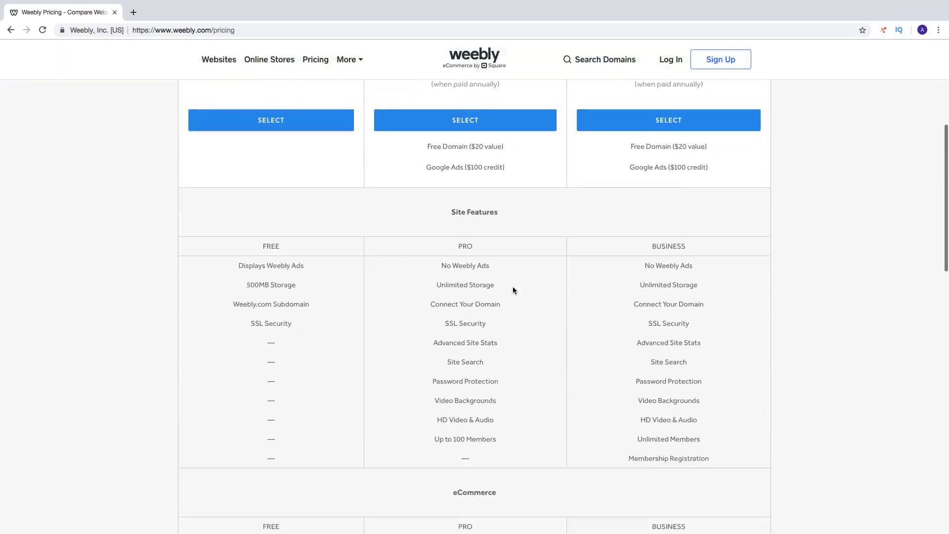
scroll(513, 286, down, 2)
scroll(519, 284, down, 3)
scroll(416, 304, down, 2)
scroll(293, 345, down, 2)
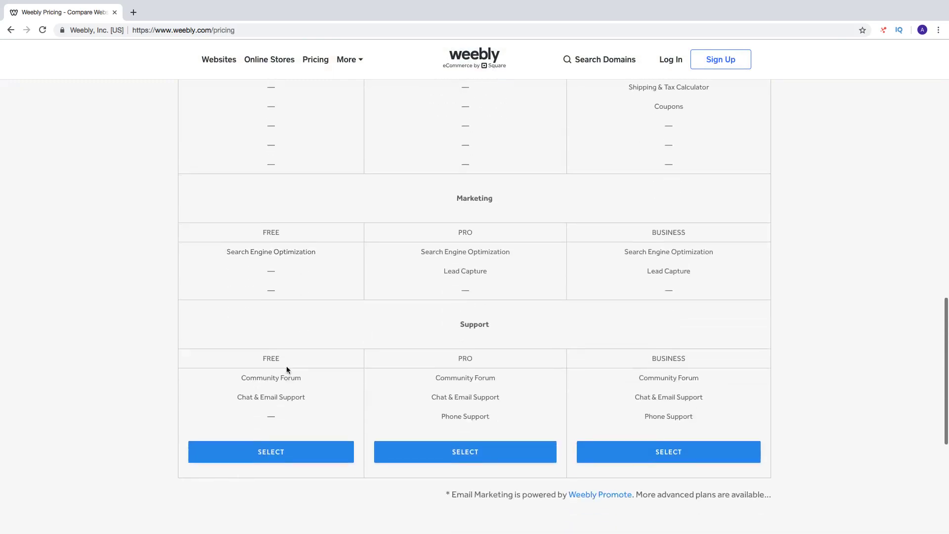
Pick the Free plan and sign up with autofilled name, email, a password and update emails
click(277, 445)
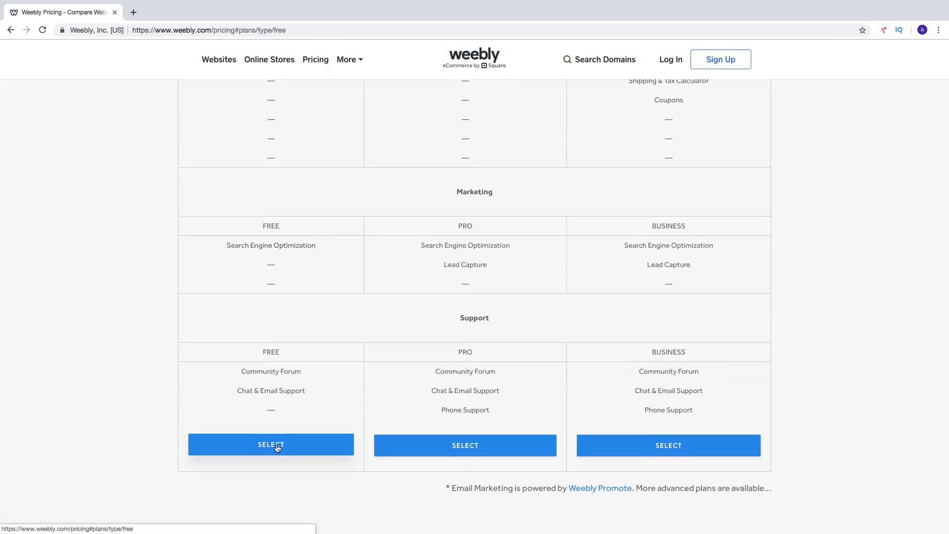
click(513, 231)
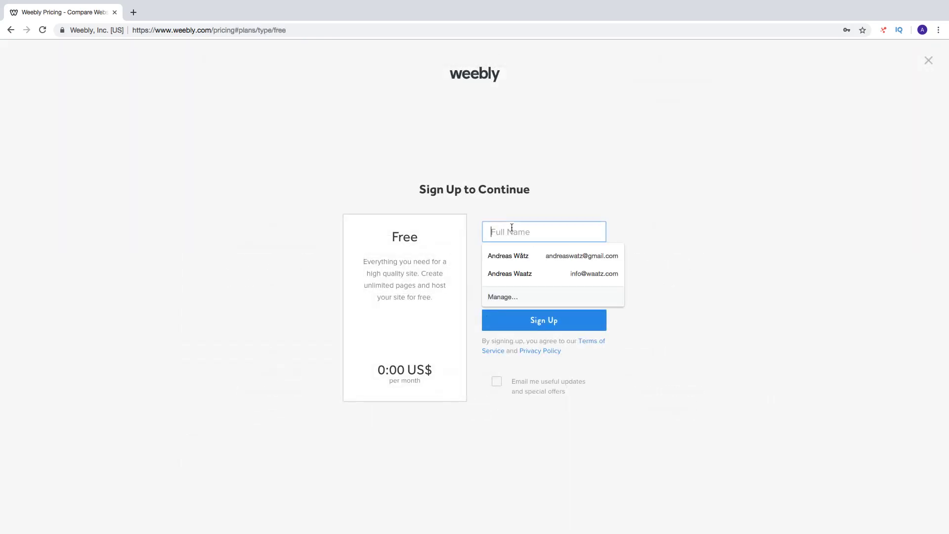
click(512, 257)
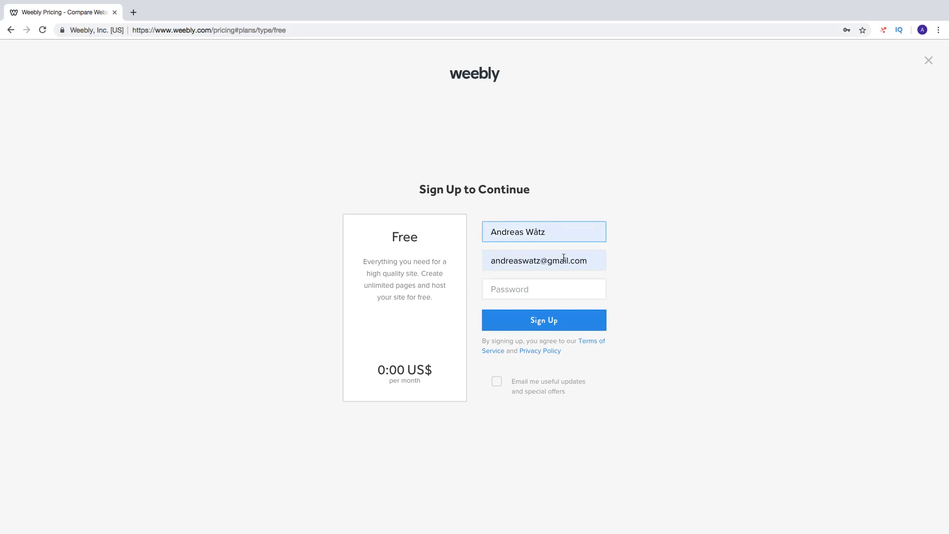
click(522, 286)
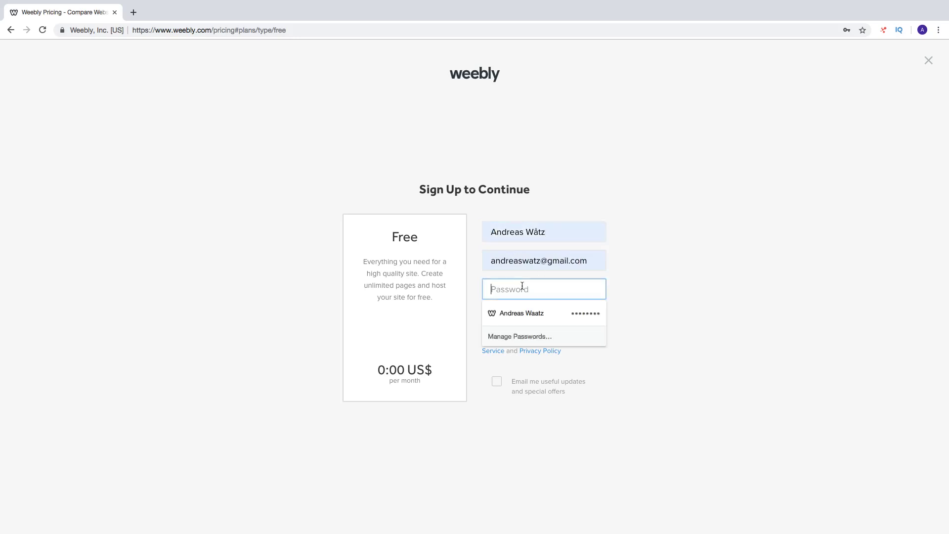
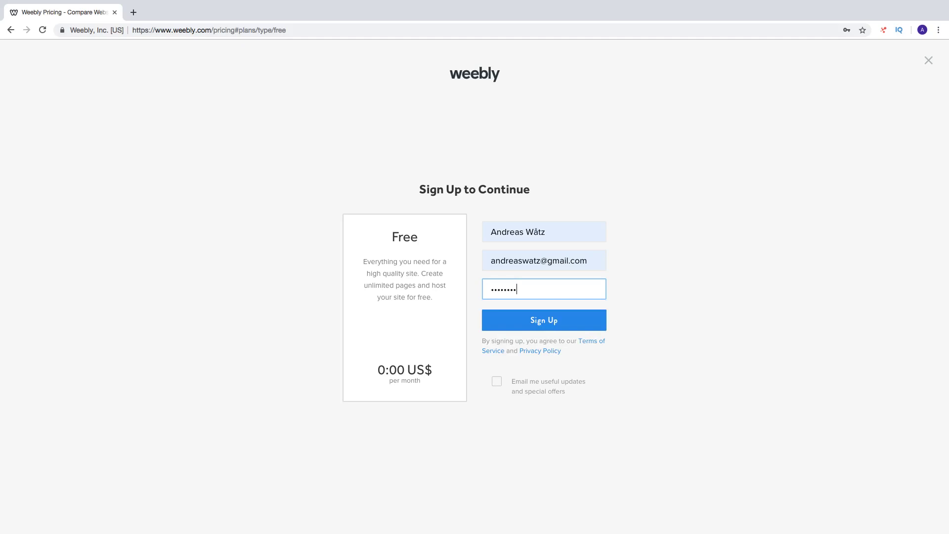
click(496, 381)
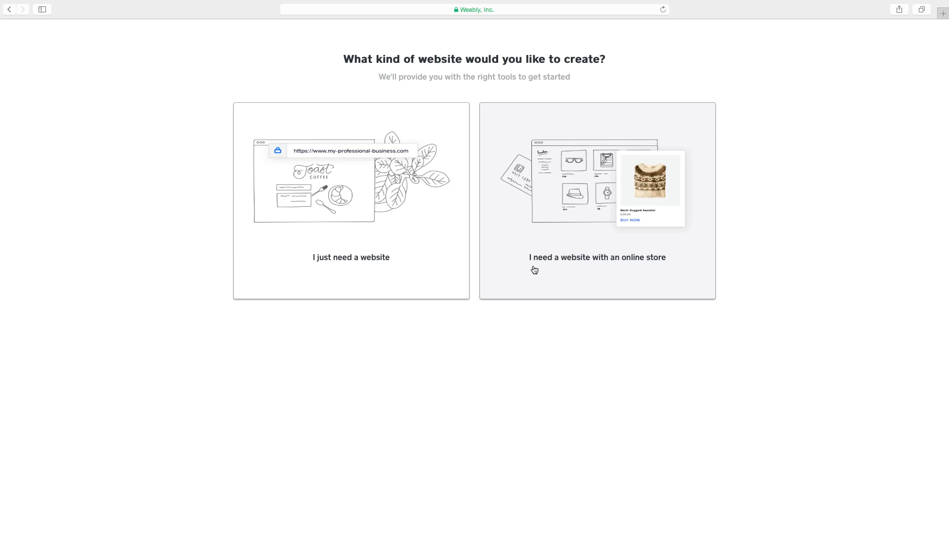
Choose 'I just need a website' without an online store
click(369, 245)
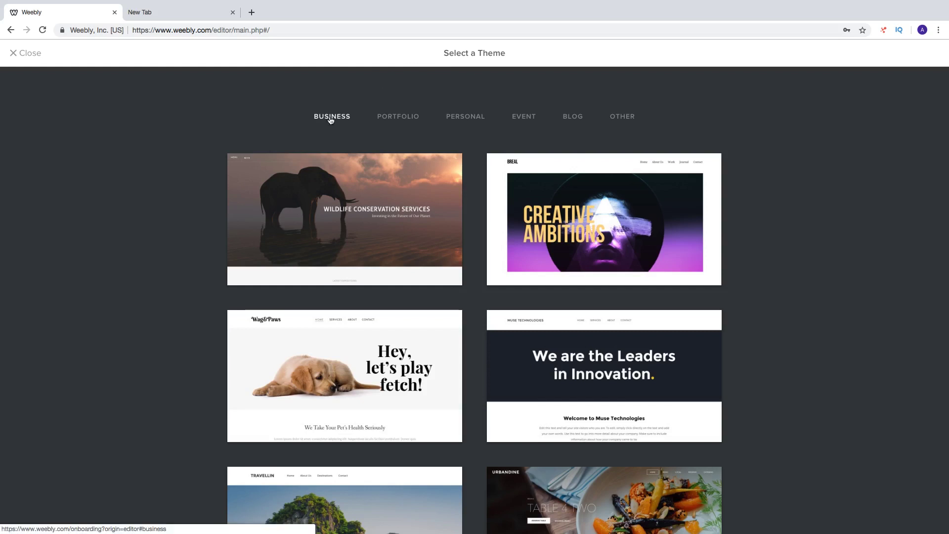
Browse the Portfolio, Personal, Event, Blog and Other theme categories, then return to Business
click(384, 120)
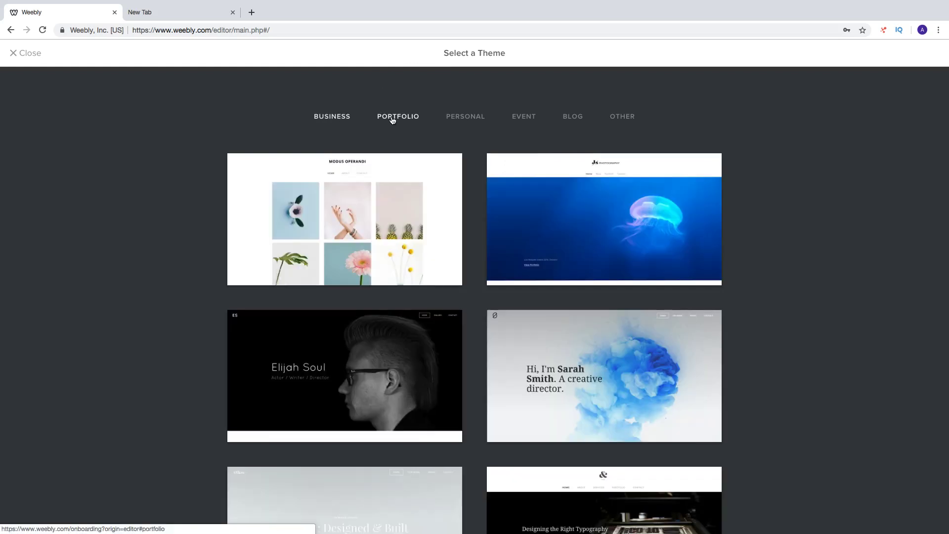
click(462, 118)
click(523, 118)
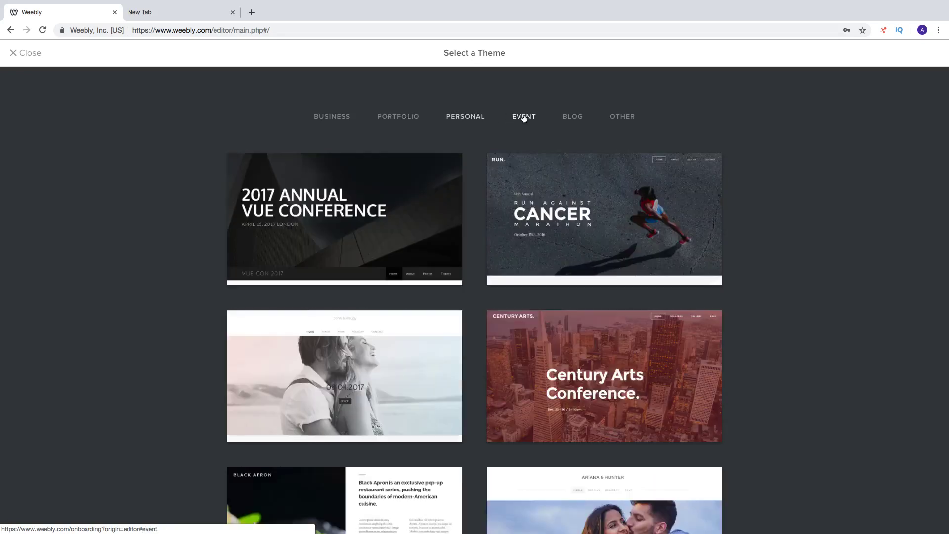
click(569, 118)
click(624, 120)
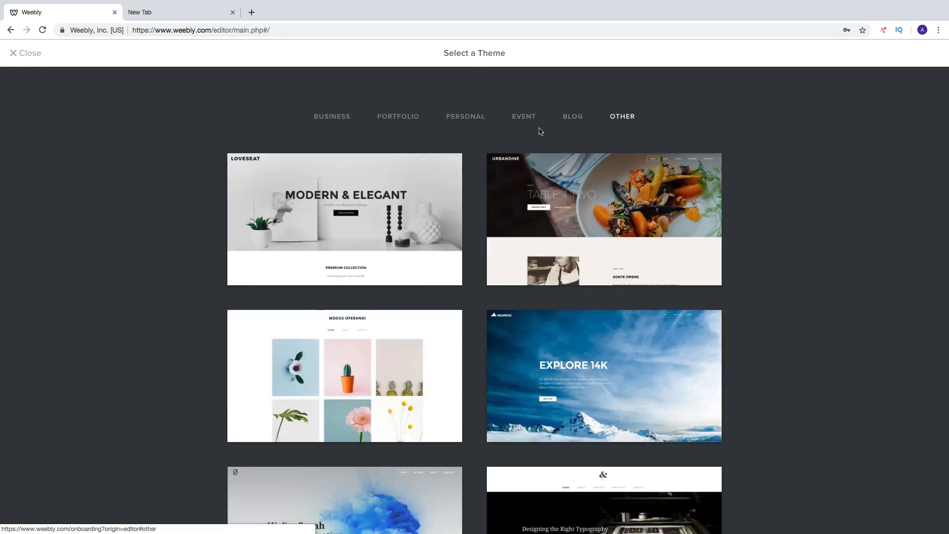
click(336, 119)
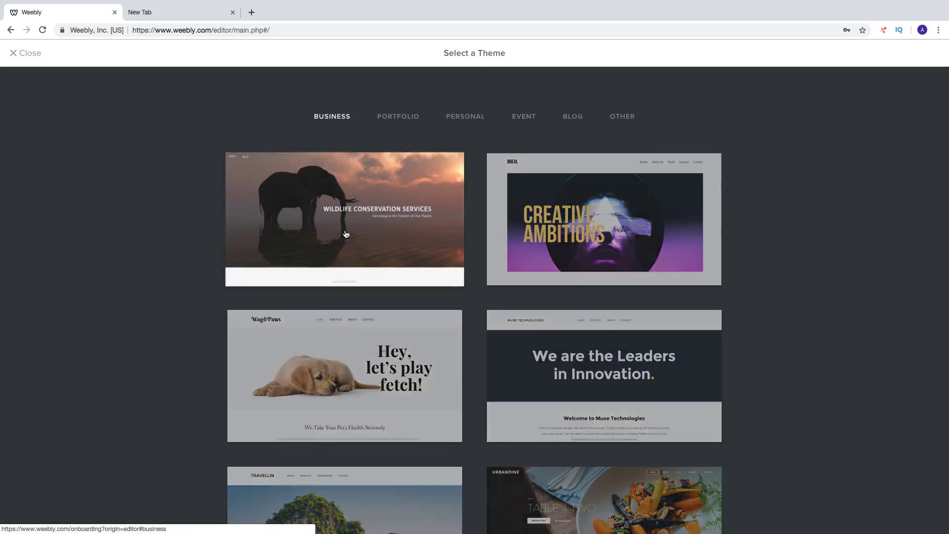
scroll(346, 237, down, 2)
scroll(346, 238, down, 4)
scroll(346, 236, down, 4)
scroll(346, 235, down, 3)
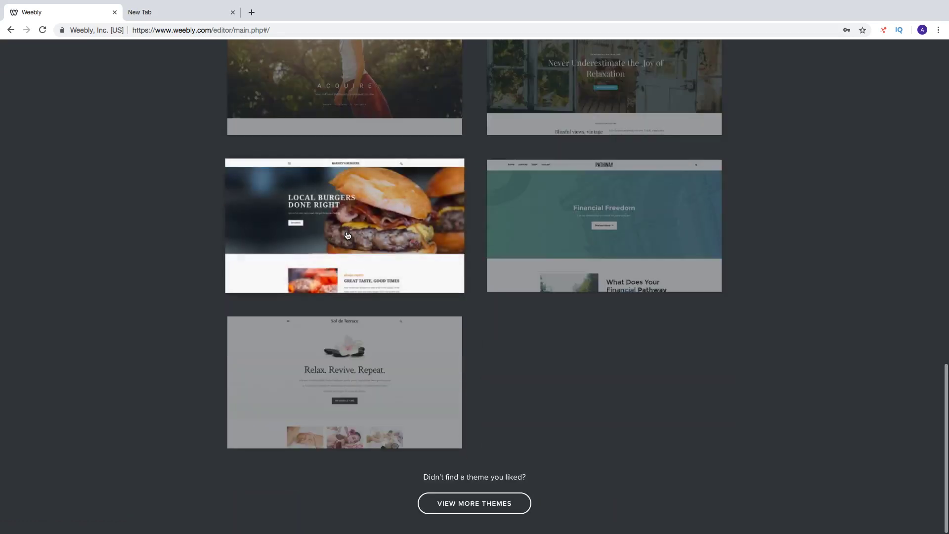
scroll(346, 236, up, 7)
scroll(347, 236, up, 2)
scroll(347, 236, up, 3)
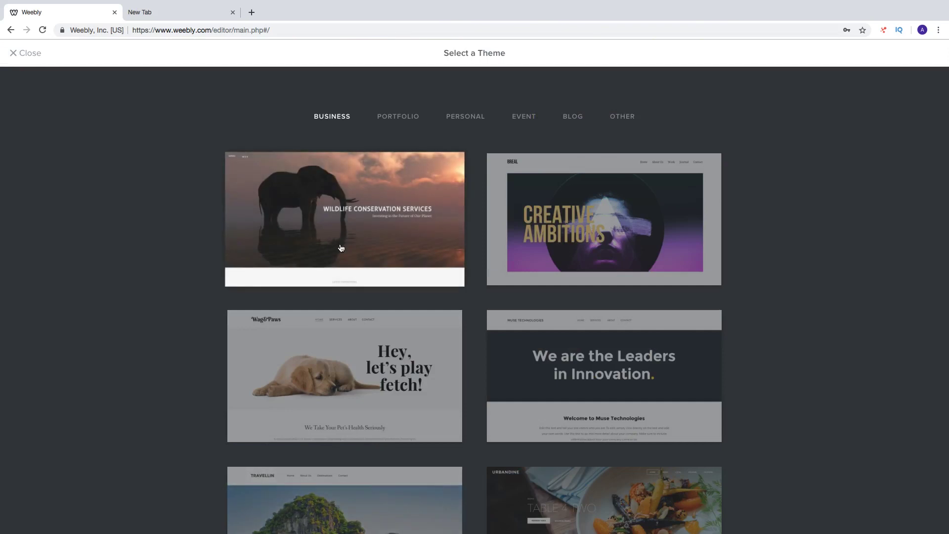
scroll(347, 236, down, 1)
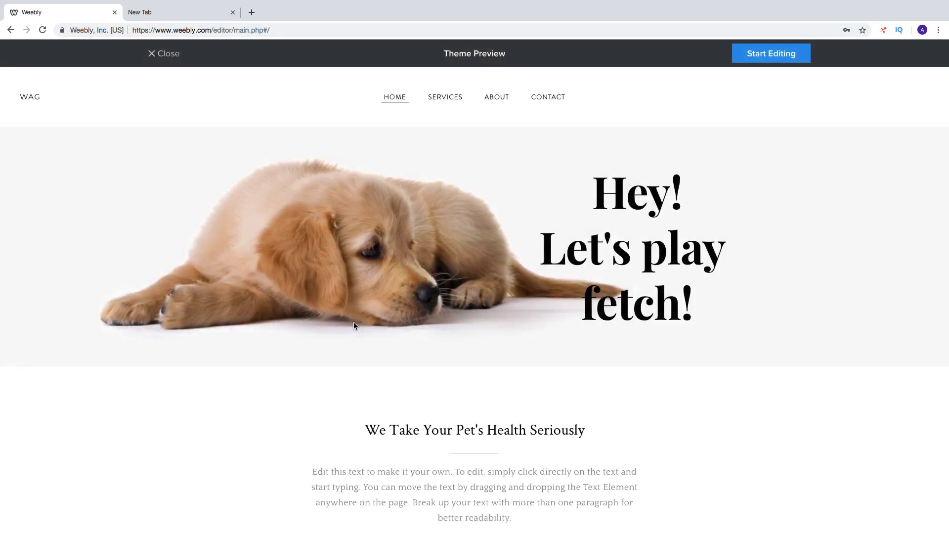
scroll(354, 322, down, 3)
scroll(354, 322, down, 5)
scroll(354, 322, down, 5)
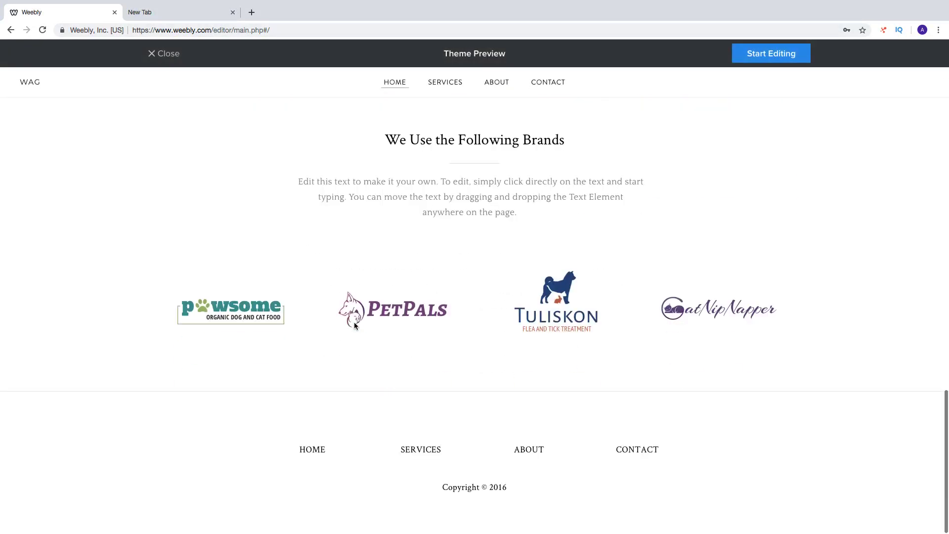
scroll(354, 322, up, 3)
scroll(354, 321, up, 6)
scroll(354, 322, up, 4)
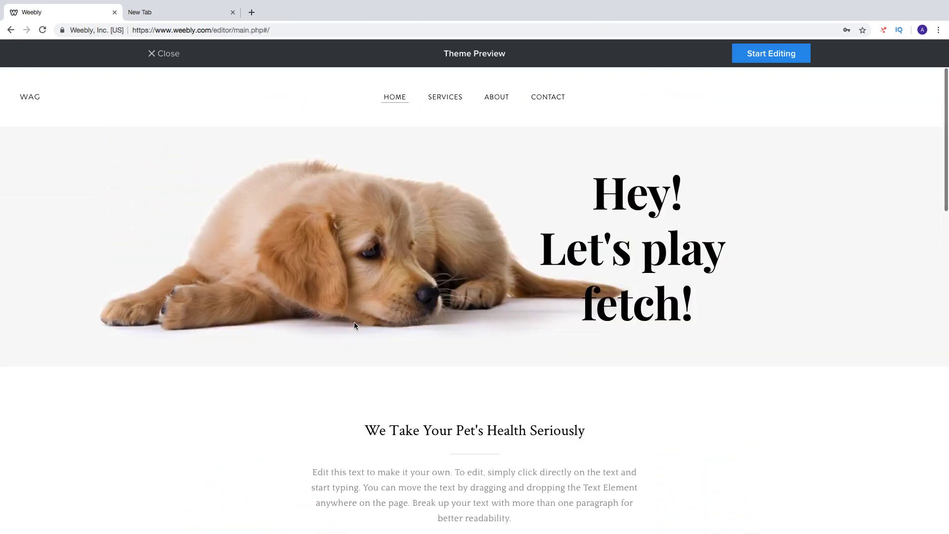
click(165, 55)
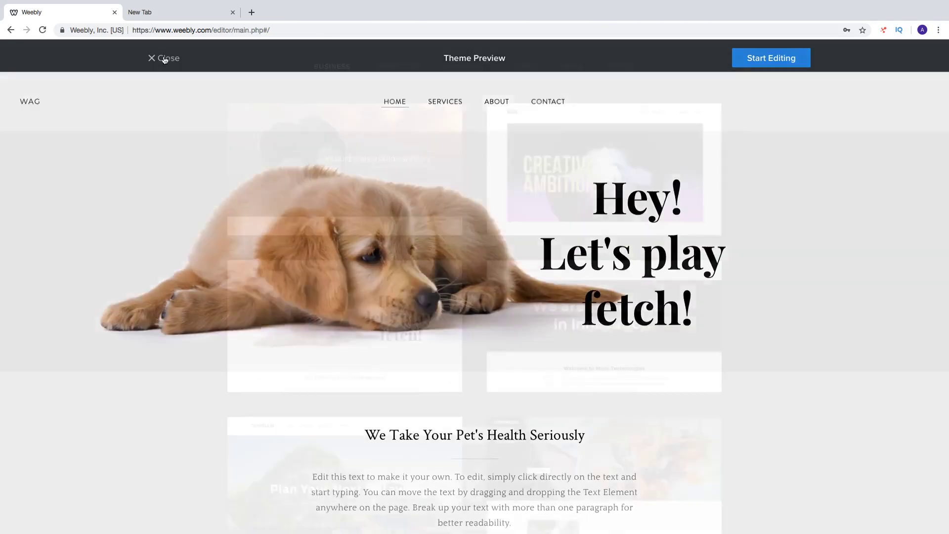
scroll(196, 244, down, 3)
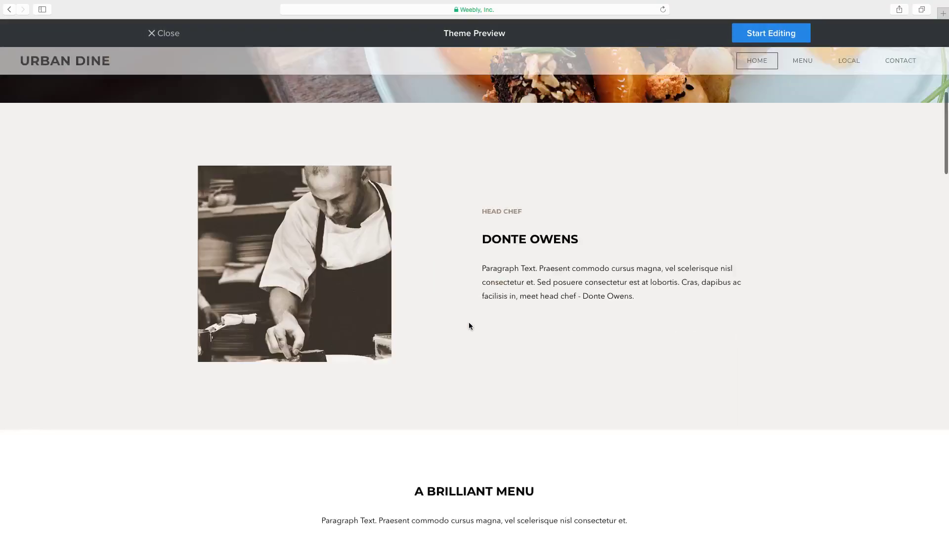
scroll(468, 325, down, 5)
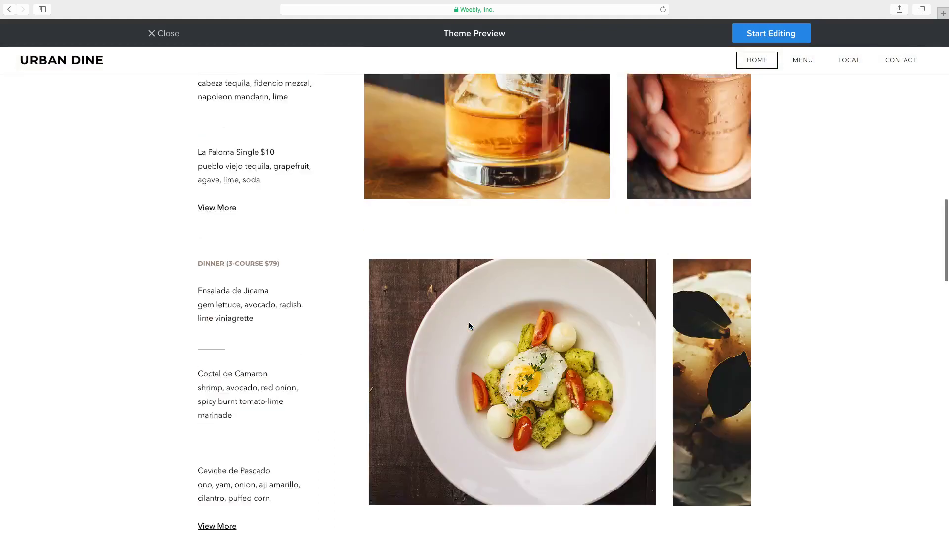
scroll(468, 325, down, 5)
scroll(468, 325, down, 5)
scroll(469, 326, down, 5)
scroll(469, 326, down, 5)
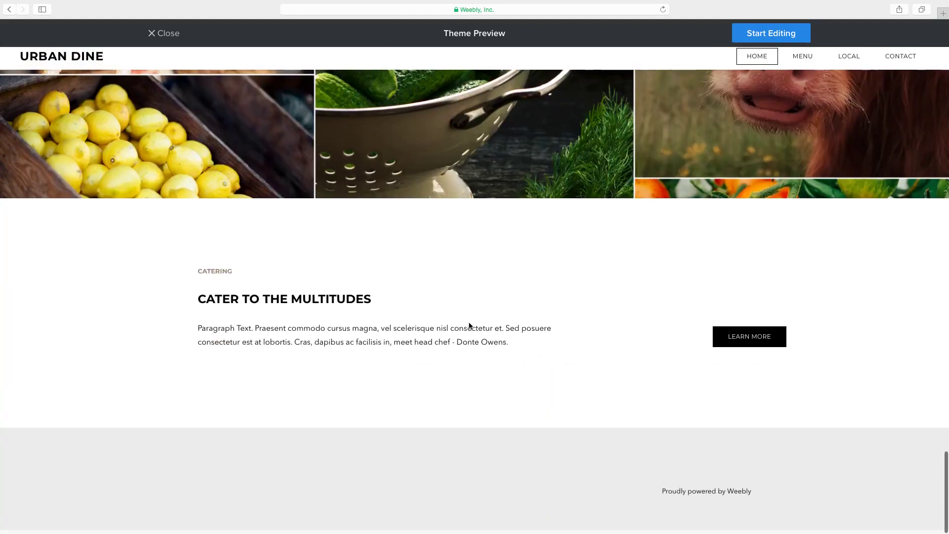
scroll(468, 322, up, 10)
scroll(469, 323, up, 10)
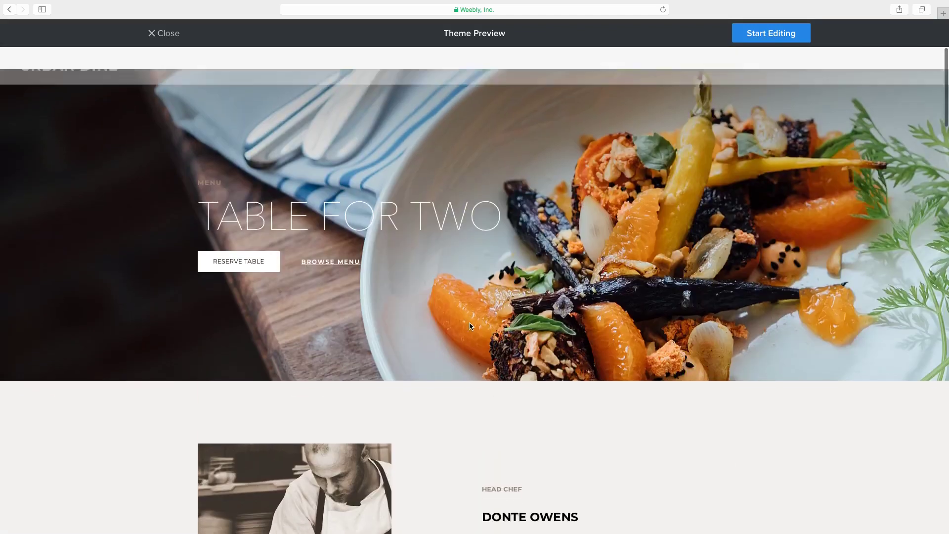
Leave the Urban Dine preview, preview the Southcorner barbershop theme, and start editing it
click(161, 33)
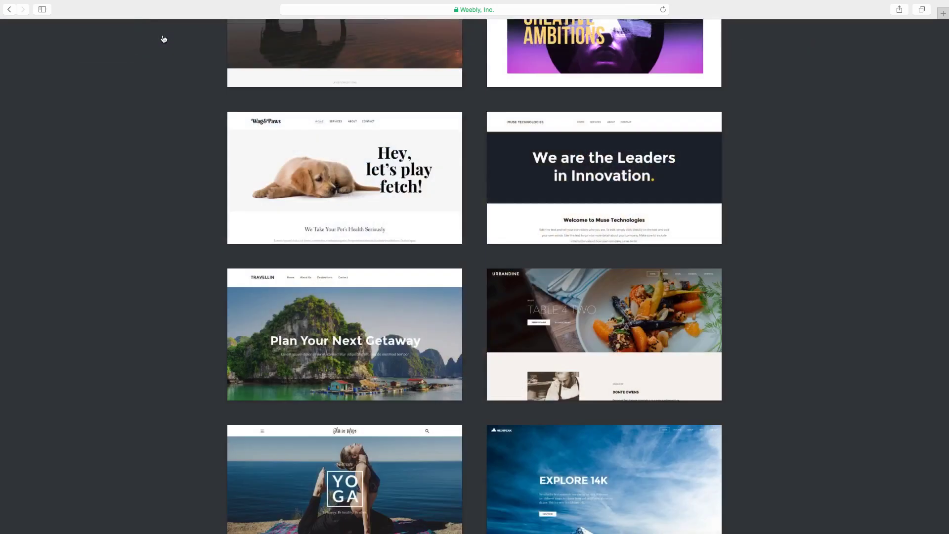
scroll(208, 234, down, 3)
scroll(207, 233, down, 2)
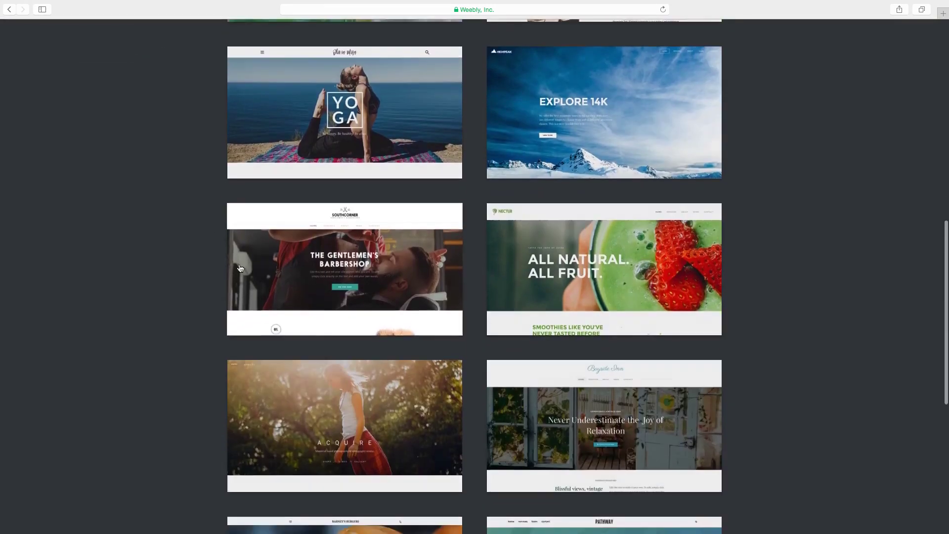
click(320, 254)
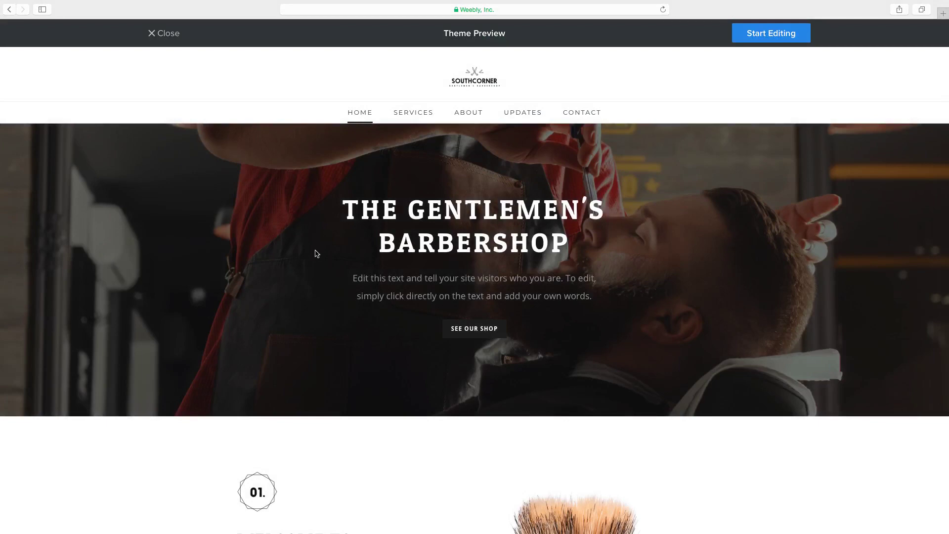
scroll(317, 253, down, 3)
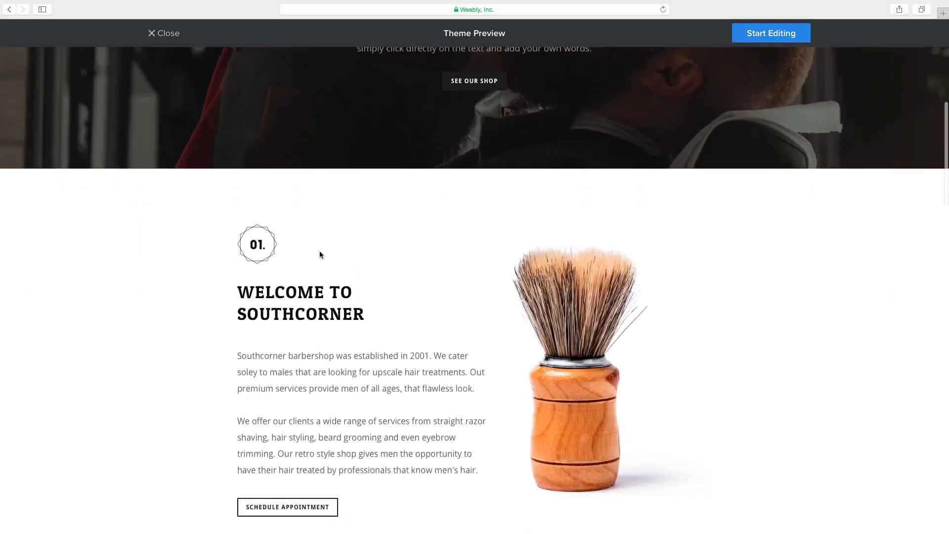
scroll(320, 251, down, 10)
scroll(320, 252, down, 5)
scroll(321, 252, down, 3)
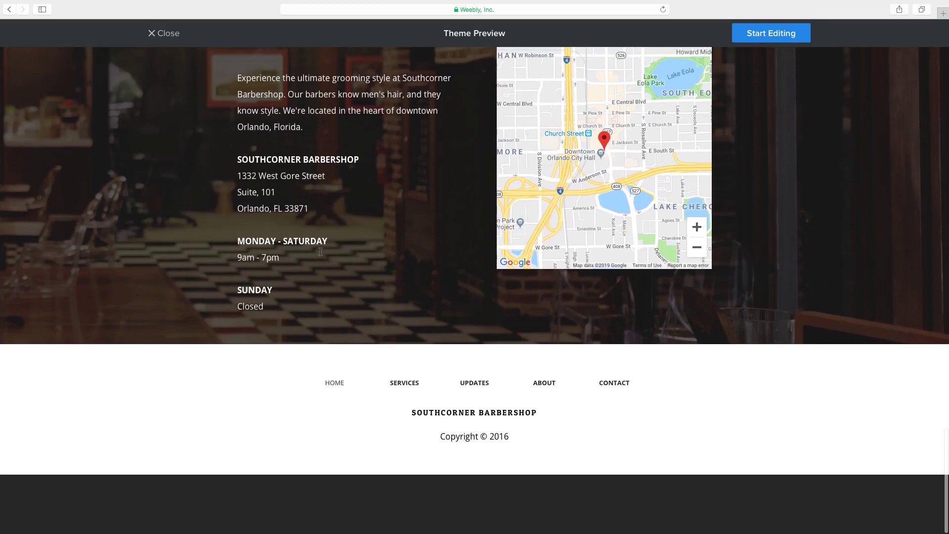
scroll(321, 255, up, 8)
scroll(321, 253, up, 10)
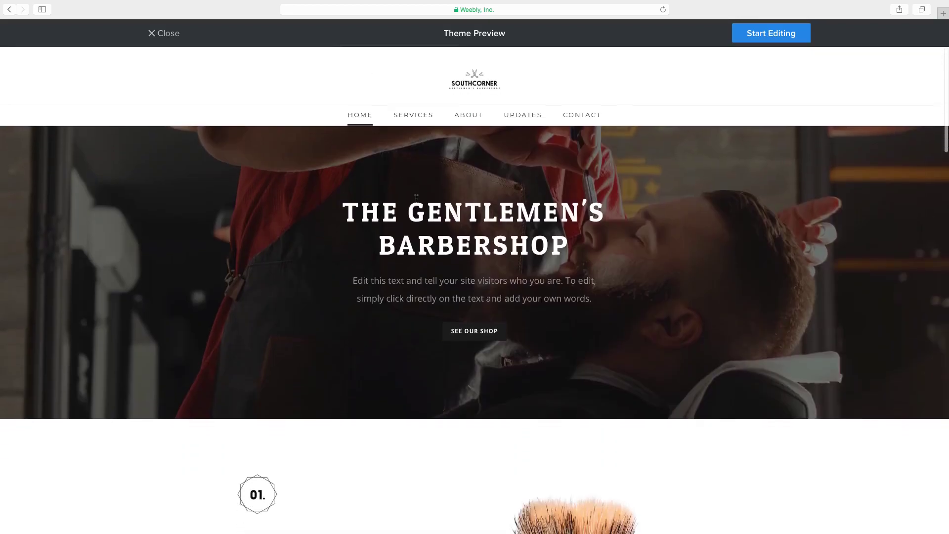
click(765, 37)
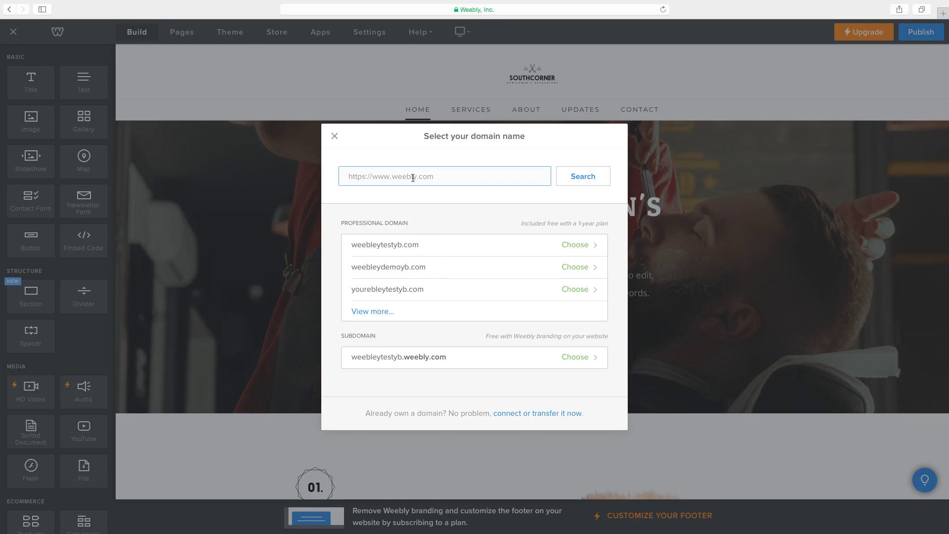
text(Weeblytutori)
text(als2)
text(019)
Search for available domains matching 'Weeblytutorials2019'
click(584, 180)
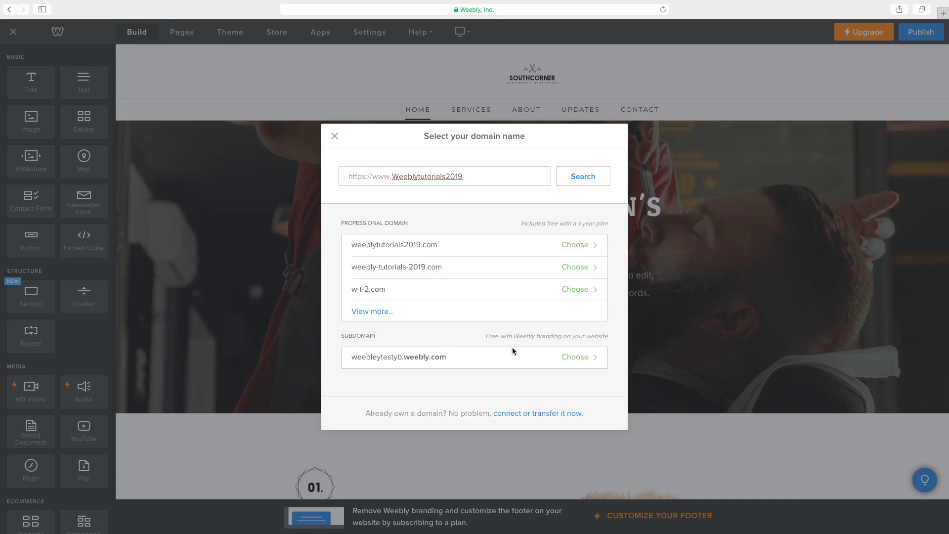
Take the free weebleytestyb.weebly.com subdomain and close the setup-complete confirmation
click(575, 358)
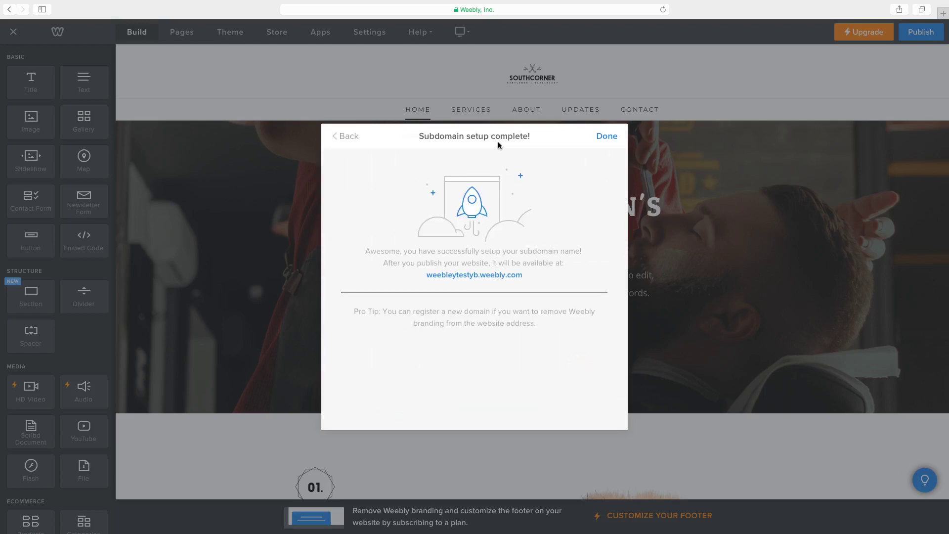
click(606, 137)
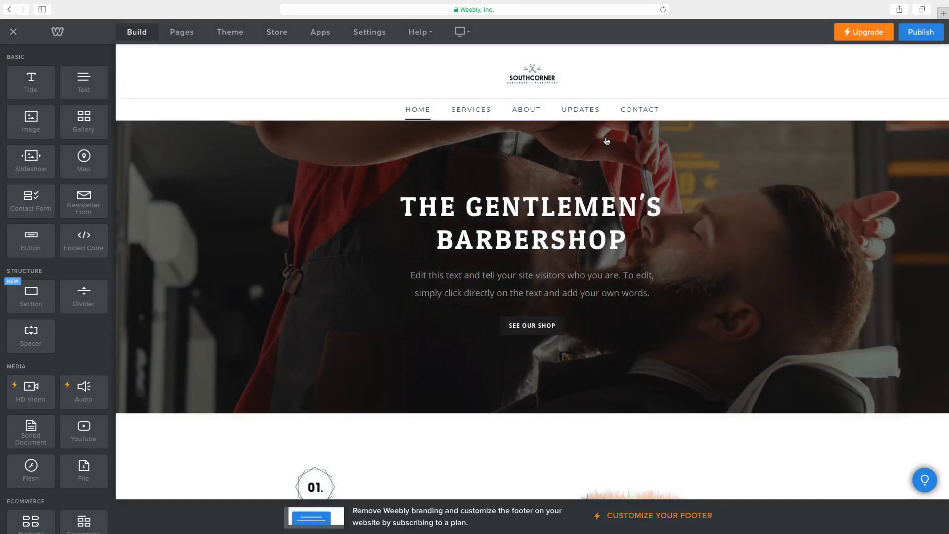